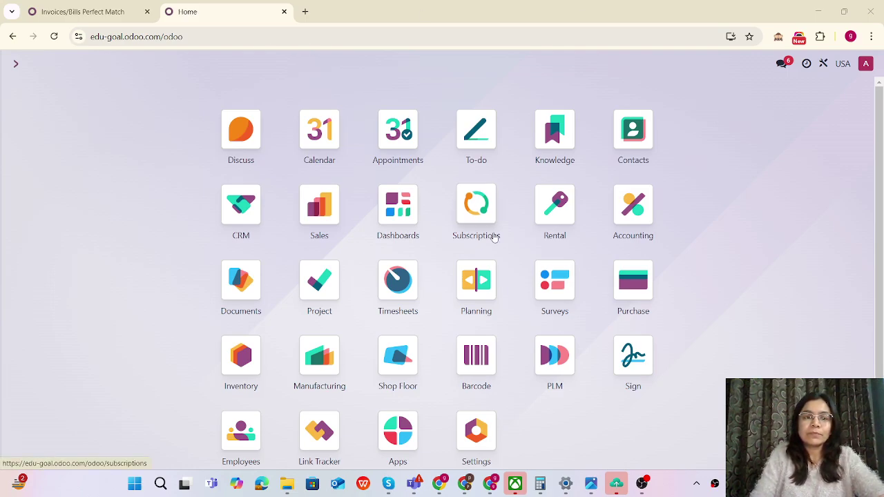
Step: Find and open the Warehouses list under the inventory's warehouse management configuration
{"action": "left_click", "coordinate": [188, 36]}
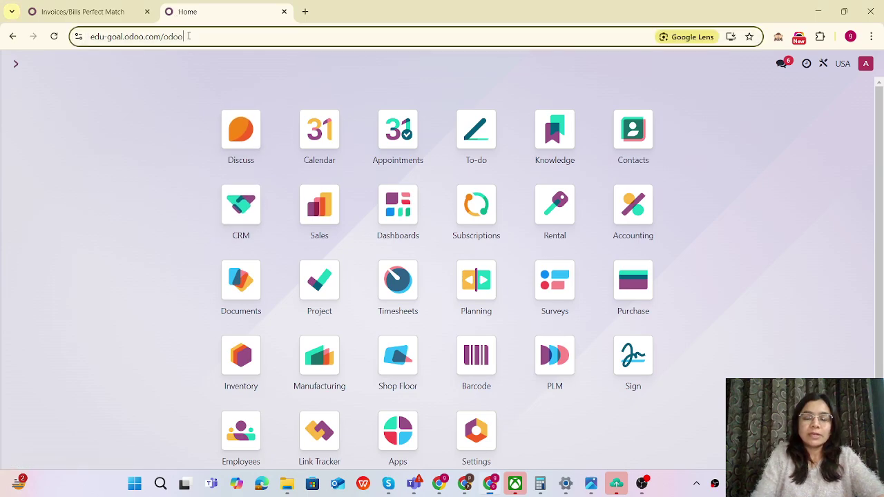
{"action": "key", "text": "ctrl+a"}
{"action": "key", "text": "Return"}
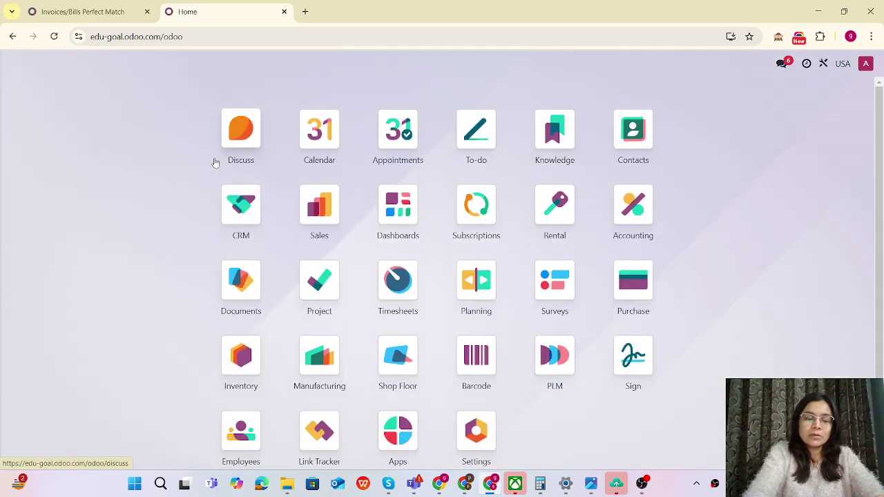
{"action": "type", "text": "ware"}
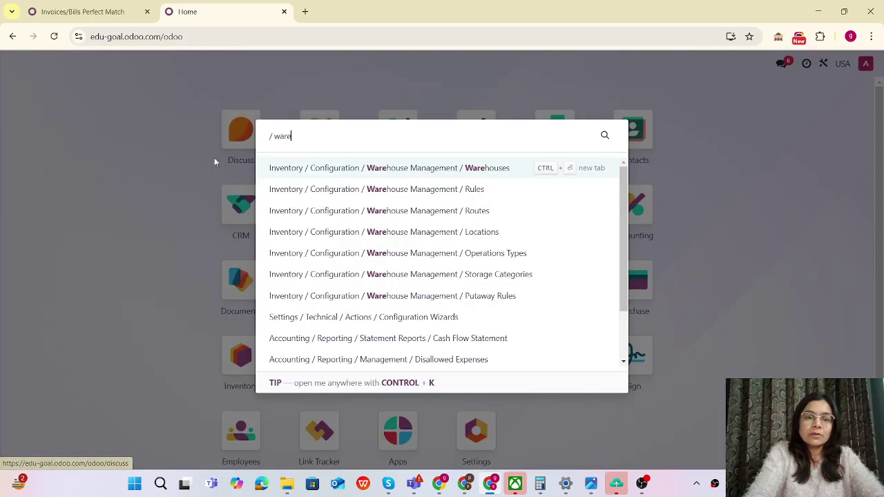
{"action": "left_click", "coordinate": [497, 171]}
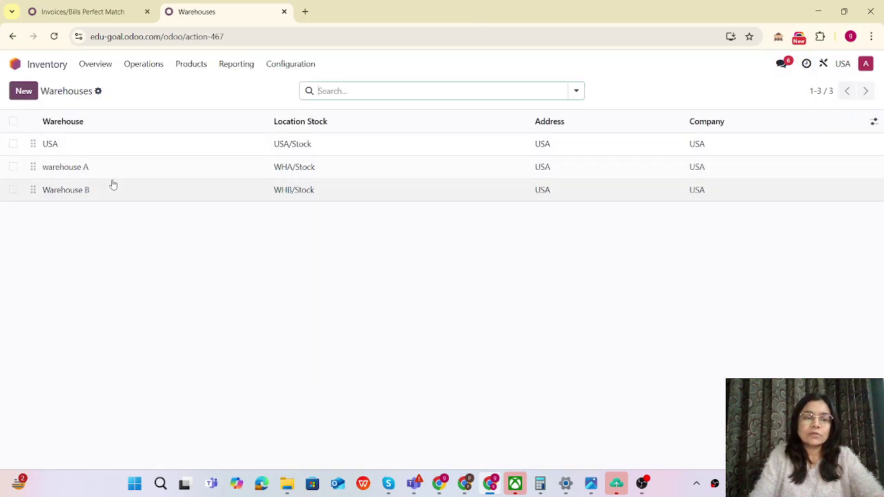
Step: Search all locations for "tra" without the Internal filter and open the Virtual Locations/transit record
{"action": "left_click", "coordinate": [288, 65]}
{"action": "left_click", "coordinate": [301, 150]}
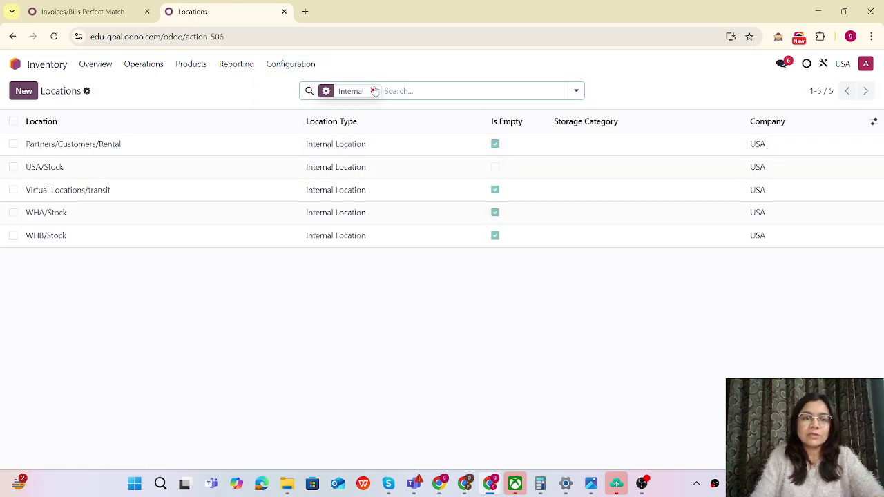
{"action": "left_click", "coordinate": [373, 90]}
{"action": "type", "text": "tra"}
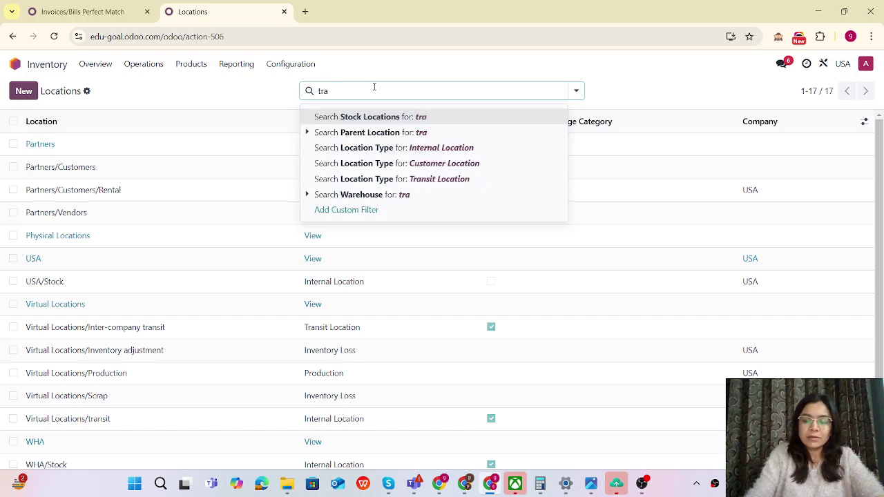
{"action": "key", "text": "Return"}
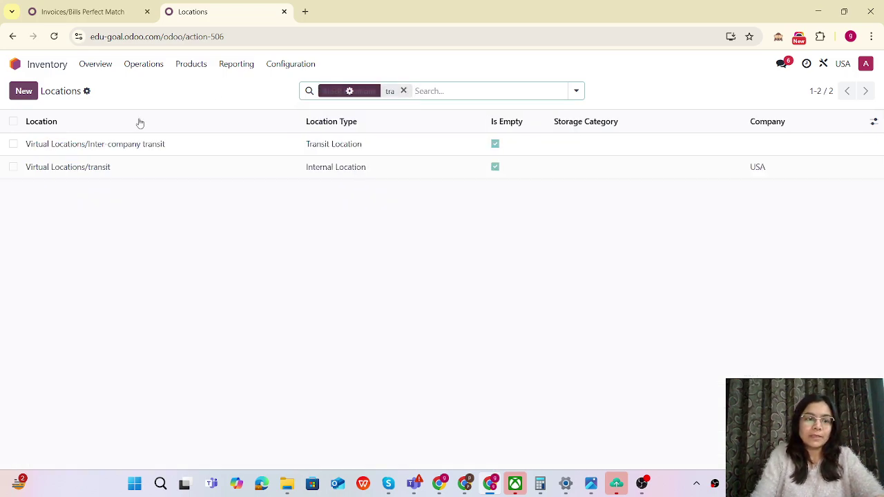
{"action": "left_click", "coordinate": [93, 177]}
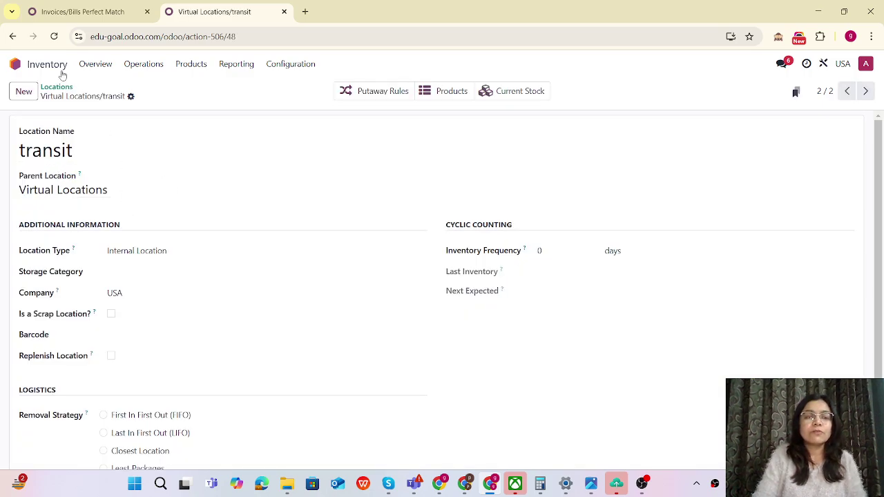
Step: Create a new internal transfer in Inventory with DPS as the contact
{"action": "left_click", "coordinate": [18, 65]}
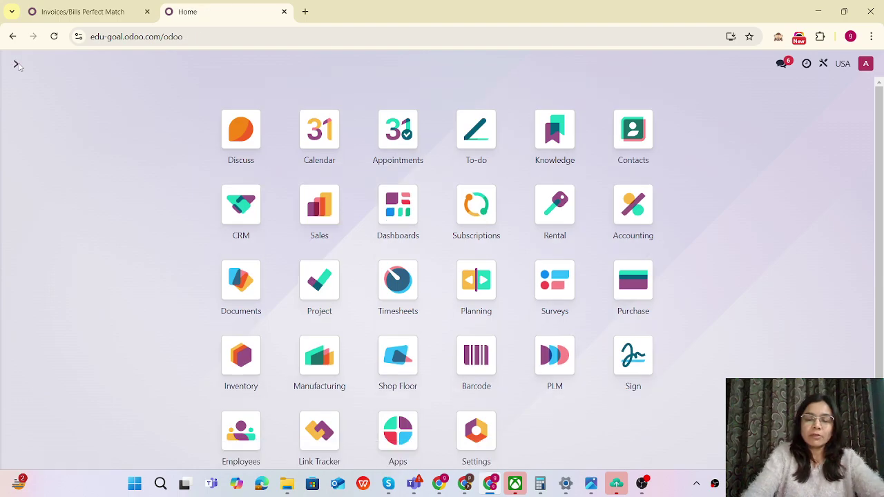
{"action": "type", "text": "int"}
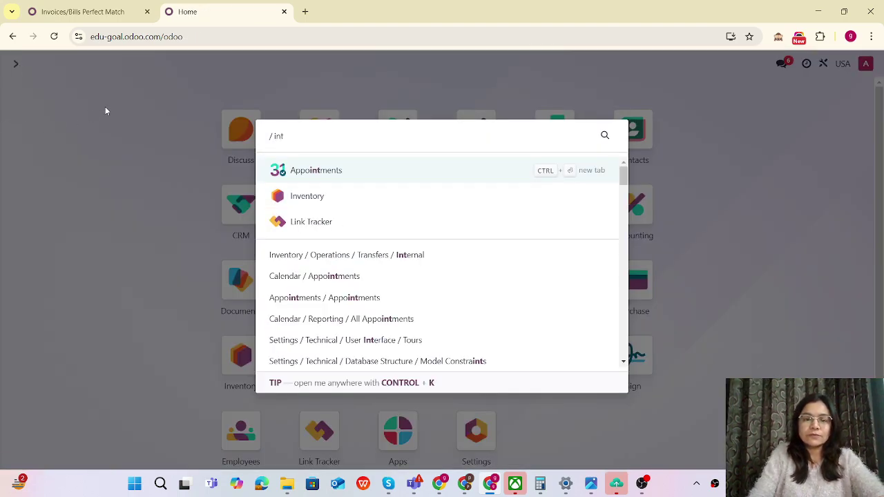
{"action": "left_click", "coordinate": [403, 254]}
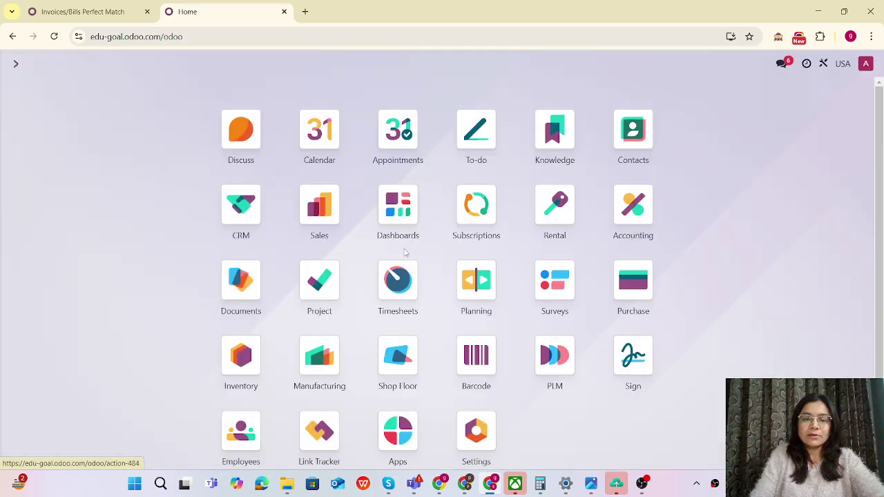
{"action": "left_click", "coordinate": [24, 90]}
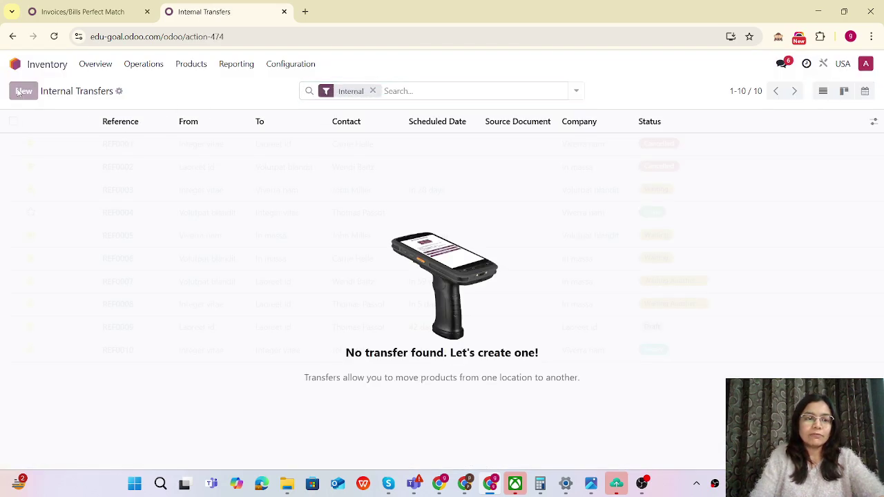
{"action": "left_click", "coordinate": [134, 189]}
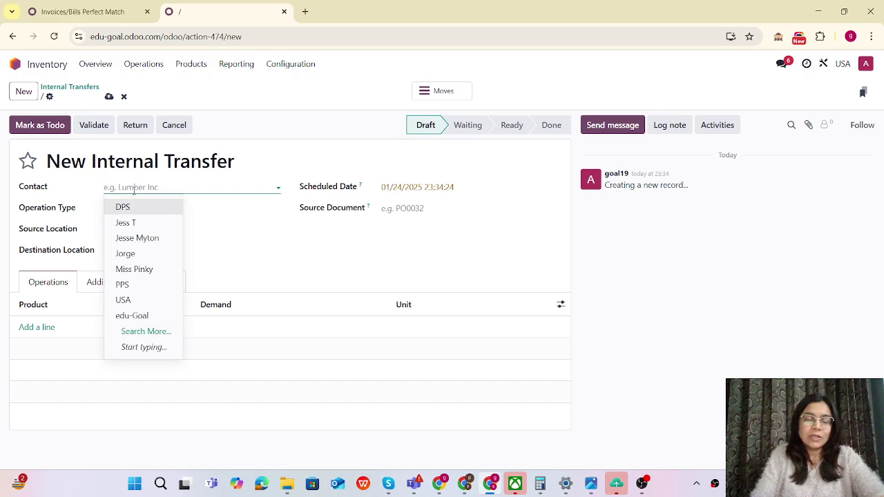
{"action": "left_click", "coordinate": [122, 207]}
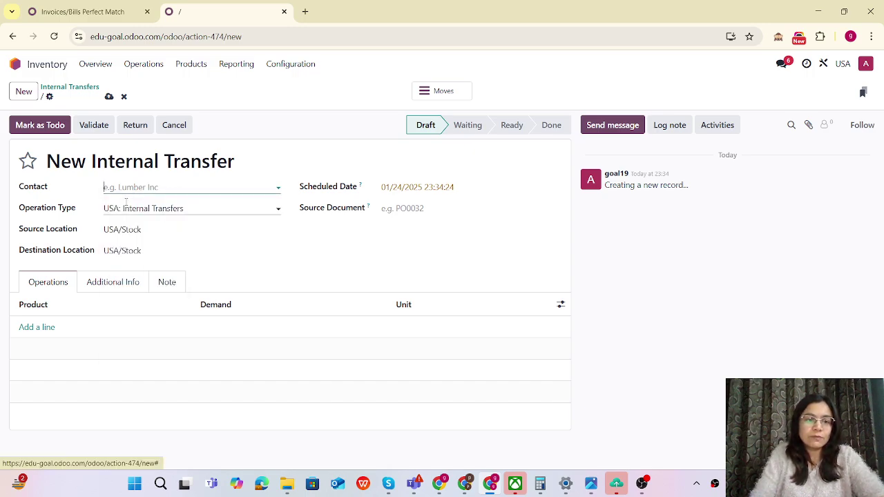
Step: Set the internal transfer's source location to WHA/Stock and its destination location to WHB/Stock
{"action": "left_click", "coordinate": [131, 229]}
{"action": "type", "text": "wha"}
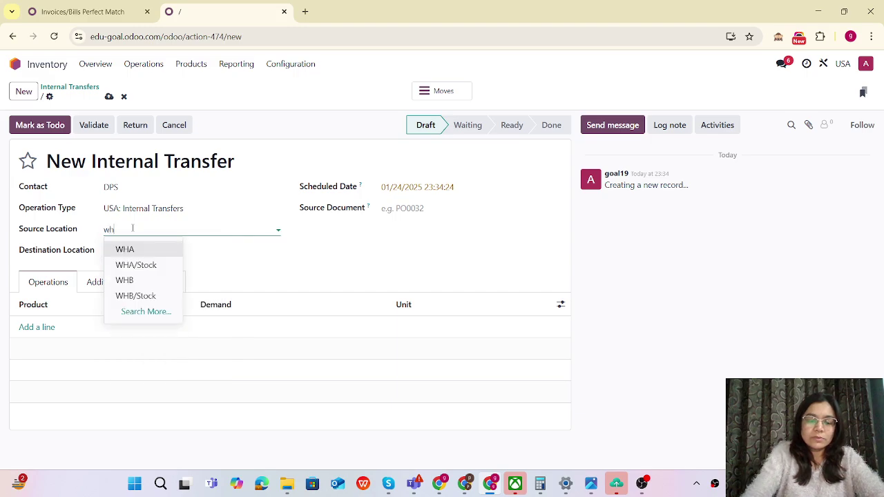
{"action": "left_click", "coordinate": [131, 267]}
{"action": "left_click", "coordinate": [131, 253]}
{"action": "type", "text": "whb"}
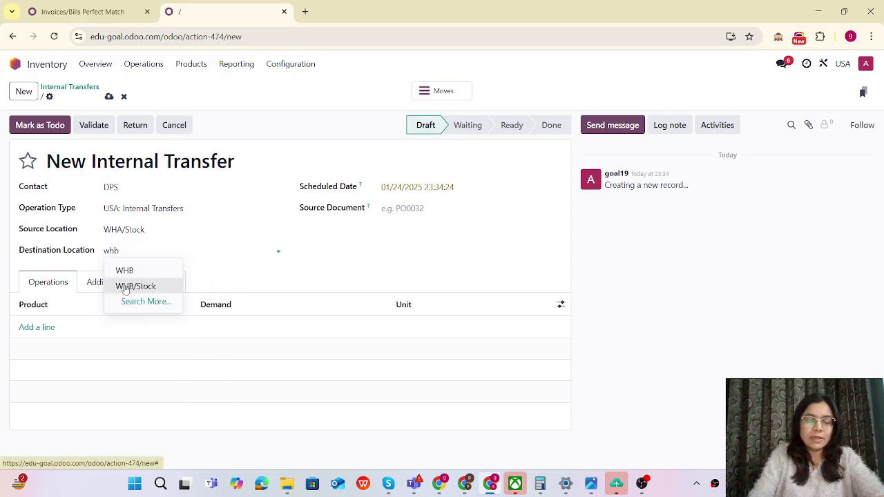
{"action": "left_click", "coordinate": [127, 286]}
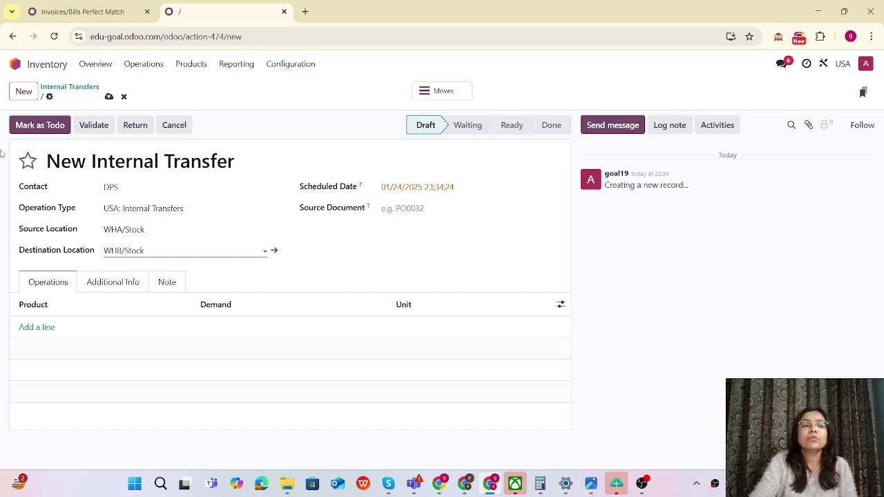
Step: Create a new warehouse route named "A to B" and save it
{"action": "left_click", "coordinate": [15, 67]}
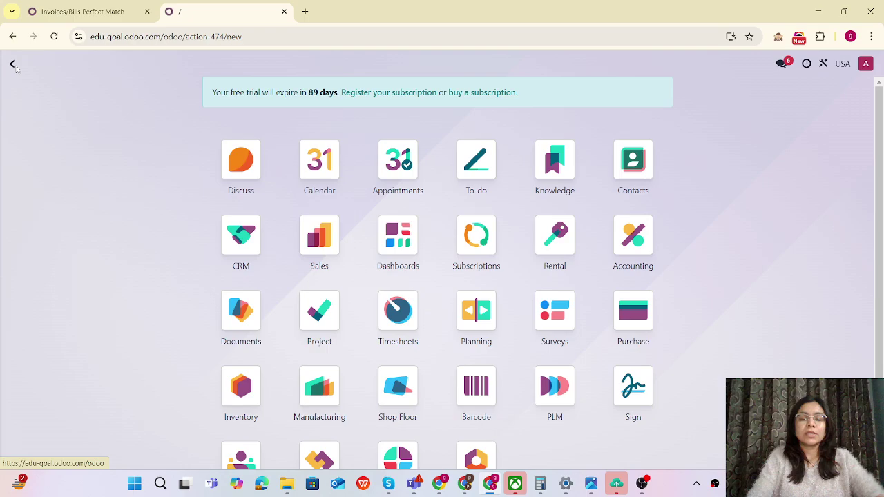
{"action": "type", "text": "/route"}
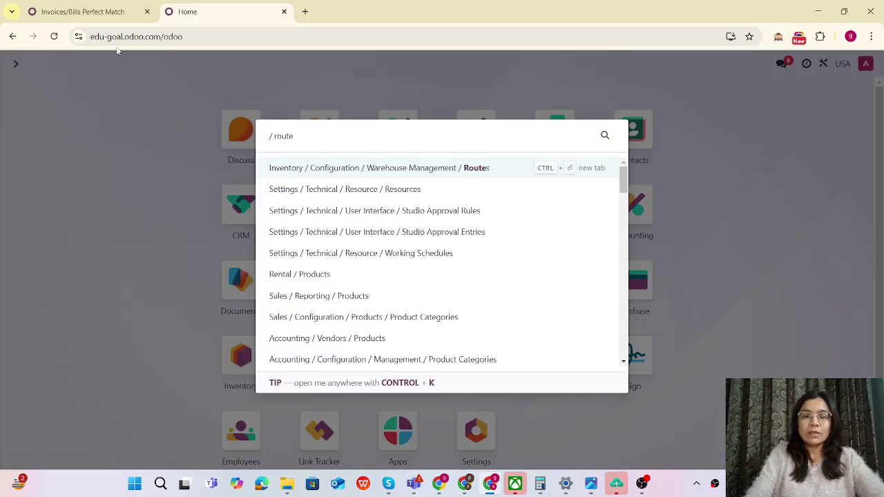
{"action": "left_click", "coordinate": [481, 170]}
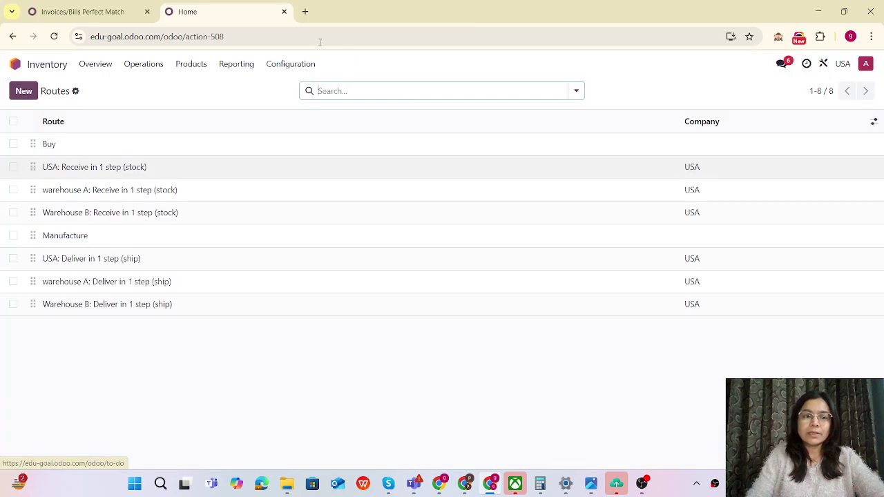
{"action": "left_click", "coordinate": [21, 94]}
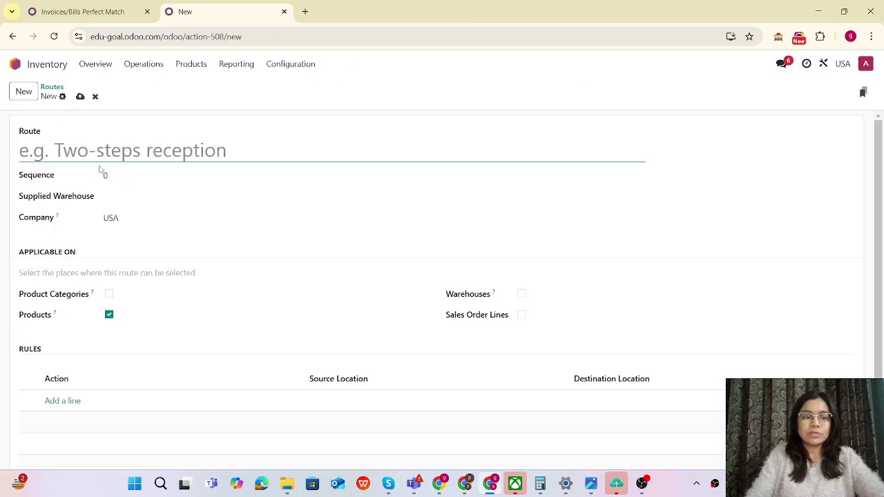
{"action": "type", "text": "A"}
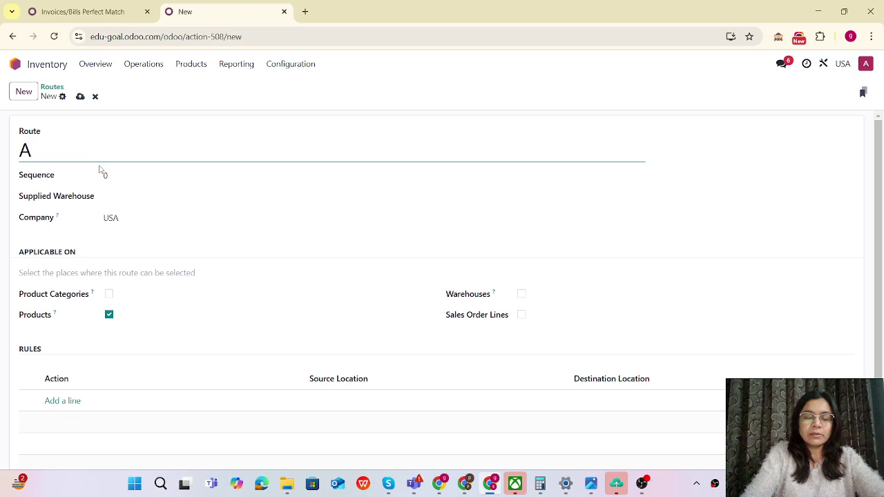
{"action": "type", "text": " to B"}
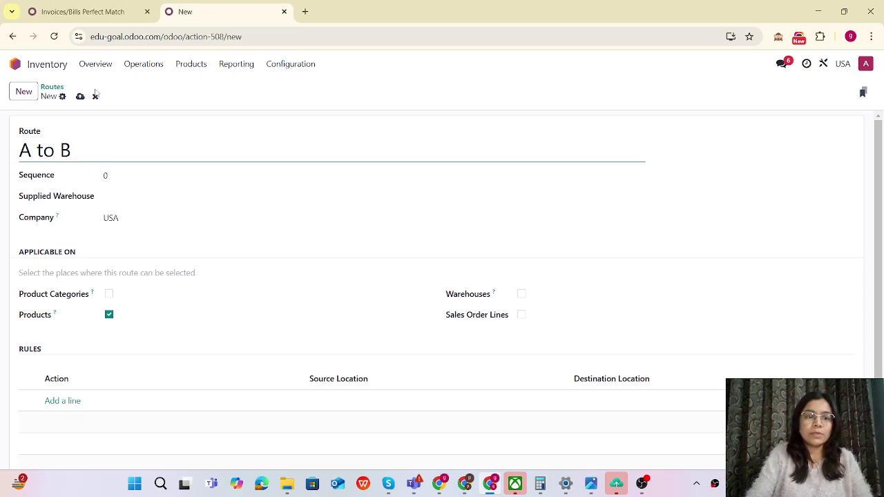
{"action": "left_click", "coordinate": [81, 96]}
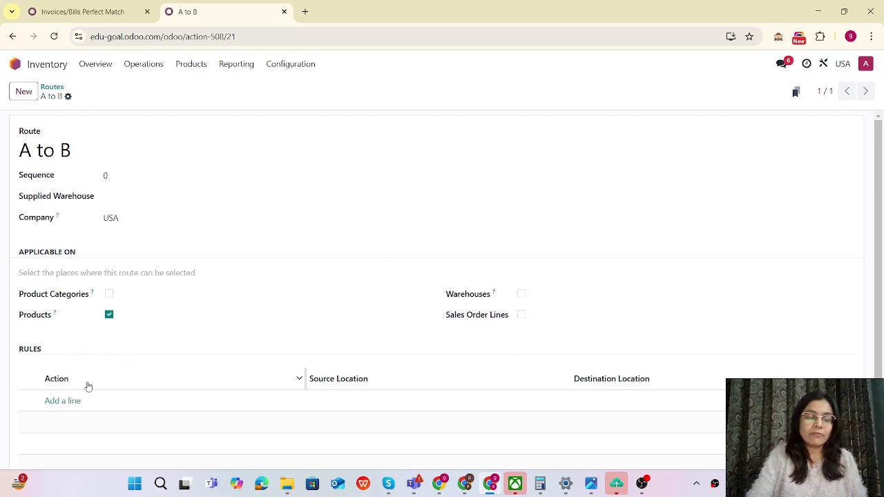
Step: Make the A to B route applicable on Product Categories, save it, and open a blank rule for it
{"action": "left_click", "coordinate": [109, 295]}
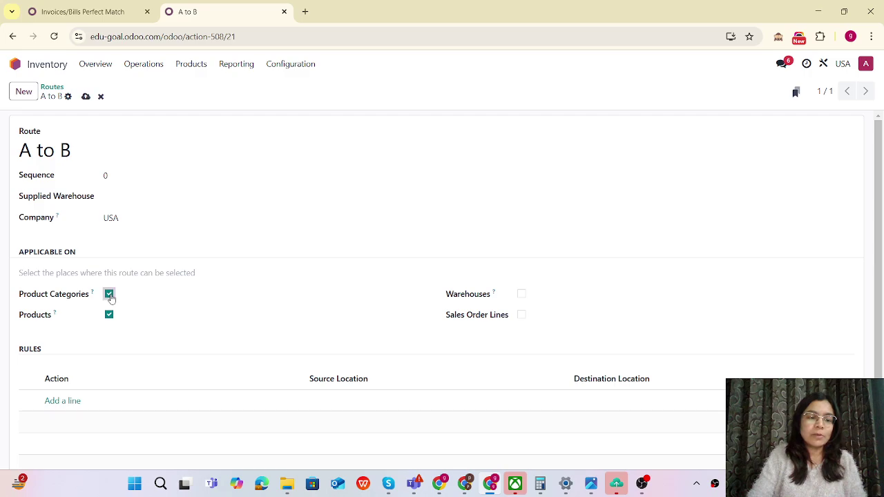
{"action": "left_click", "coordinate": [86, 97]}
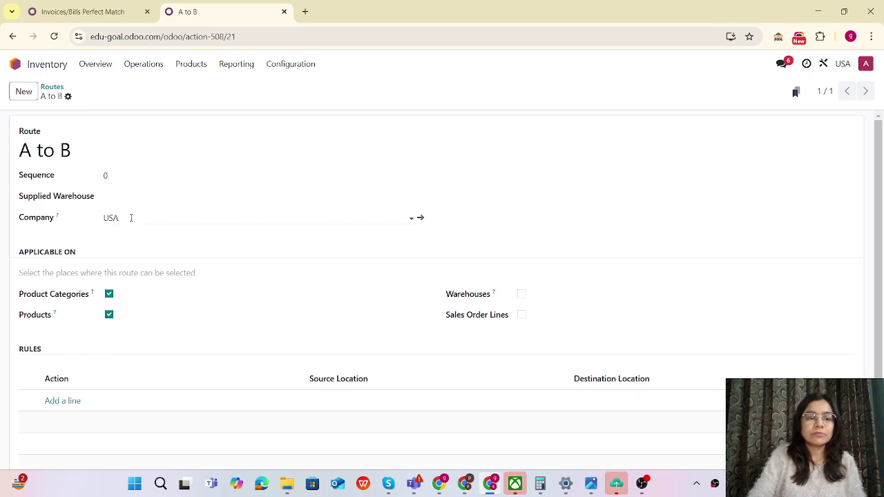
{"action": "left_click", "coordinate": [62, 402]}
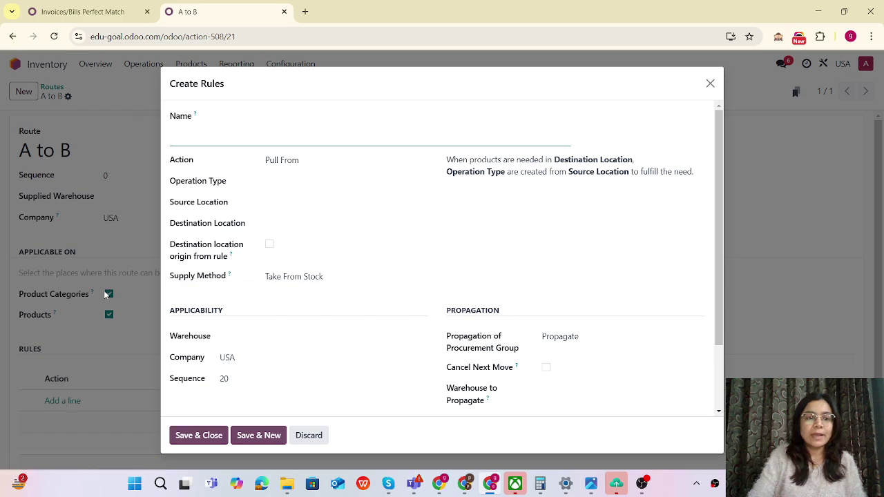
Step: Duplicate the route's browser tab and open the Operations Types list in the copy
{"action": "right_click", "coordinate": [218, 11]}
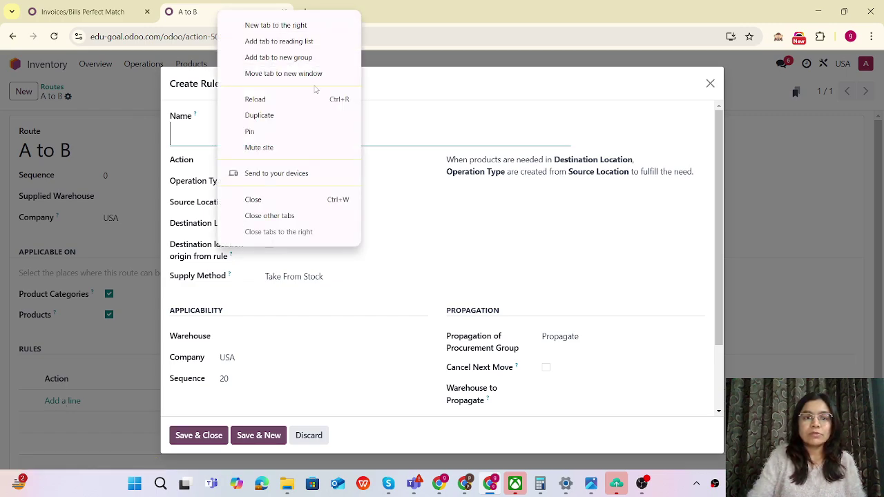
{"action": "left_click", "coordinate": [283, 118]}
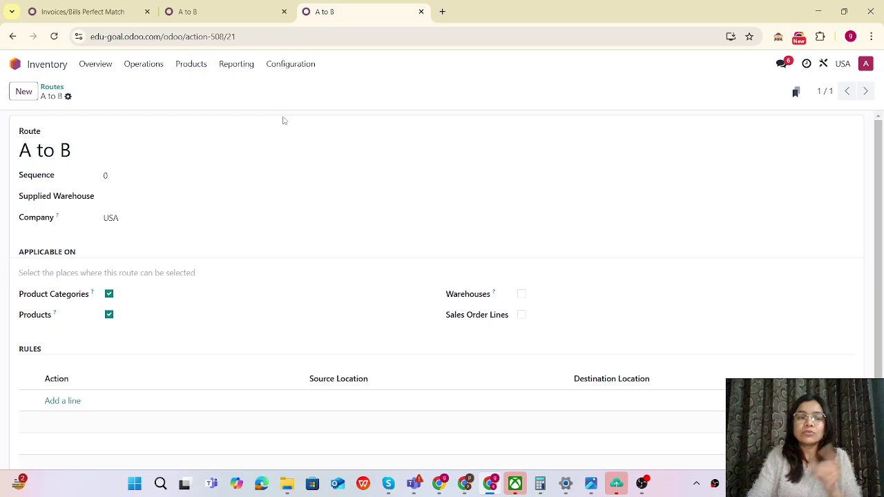
{"action": "left_click", "coordinate": [295, 67]}
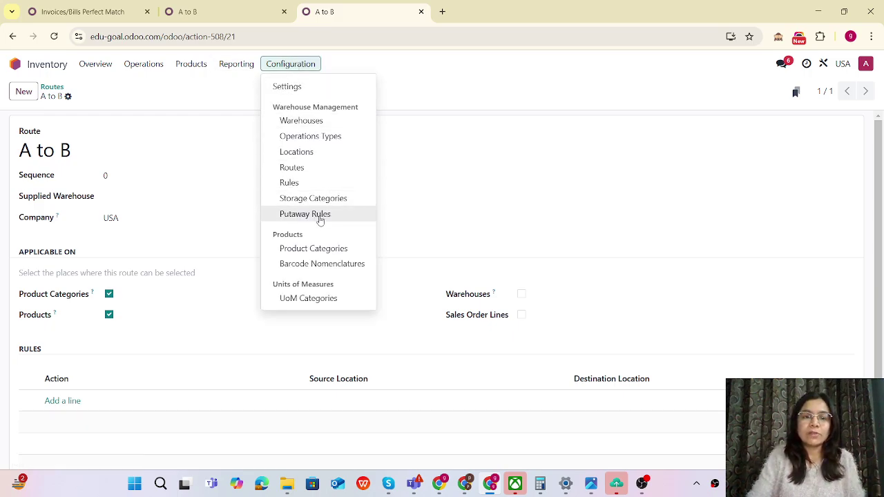
{"action": "left_click", "coordinate": [323, 137]}
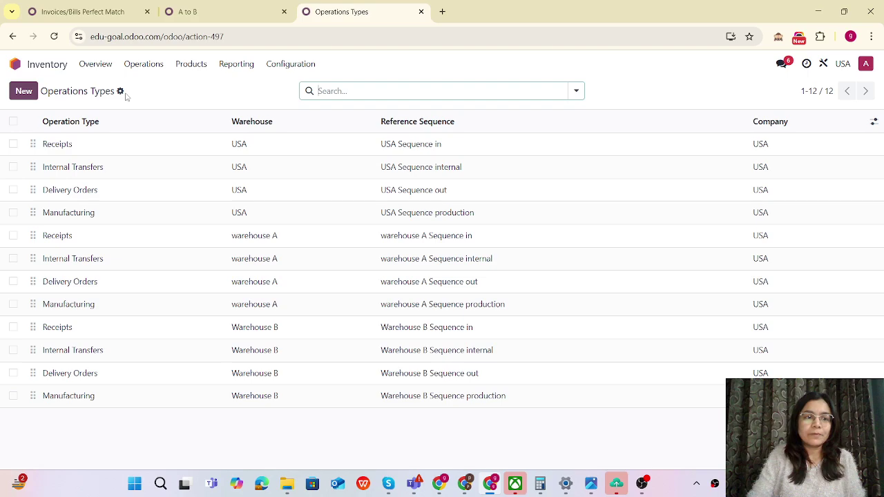
Step: Create a new operation type named "A to transit" with Internal Transfer as its type of operation
{"action": "left_click", "coordinate": [23, 94]}
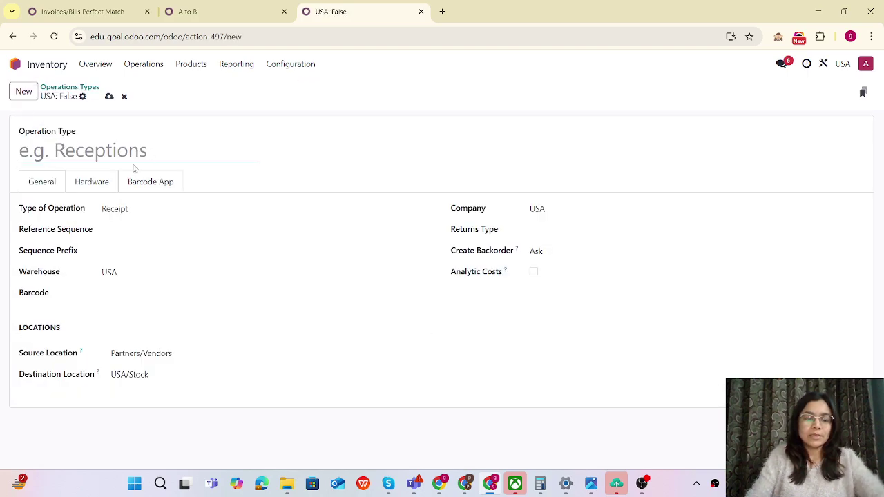
{"action": "type", "text": "A to"}
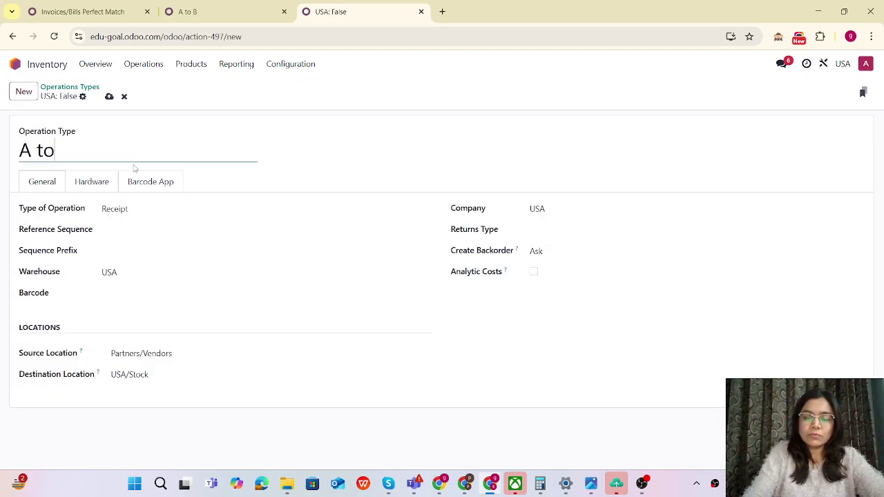
{"action": "type", "text": " transit"}
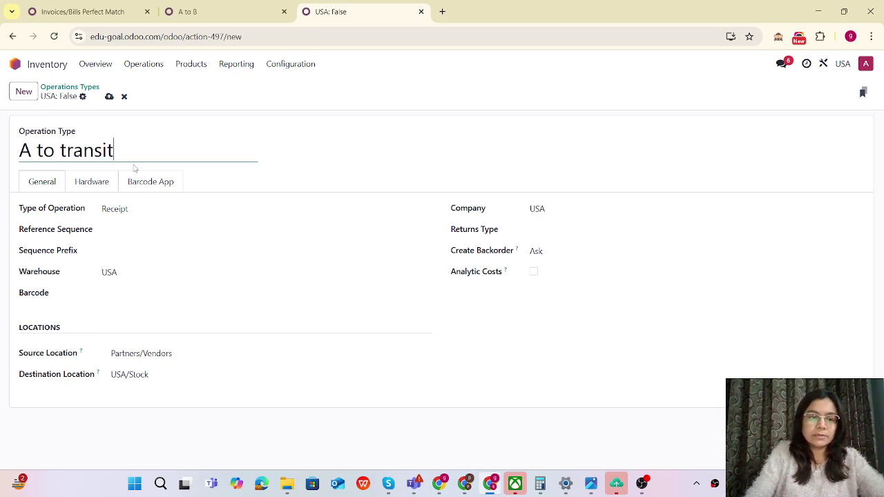
{"action": "left_click", "coordinate": [133, 215]}
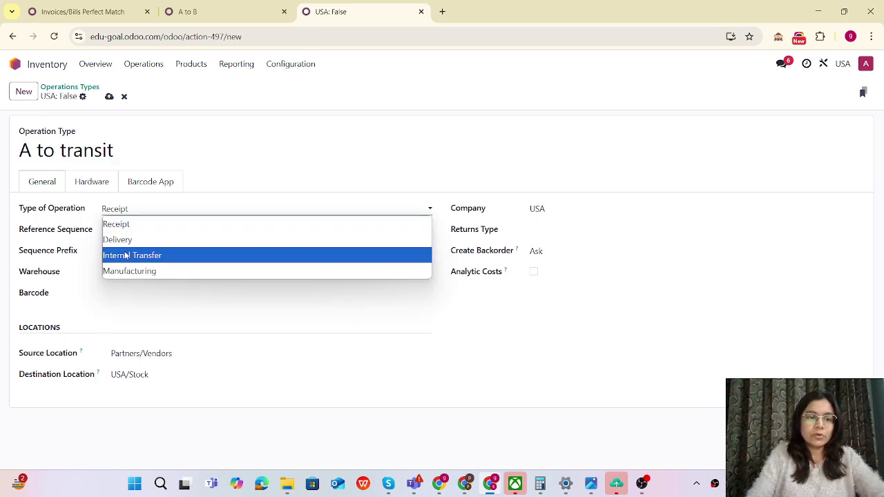
{"action": "left_click", "coordinate": [125, 256]}
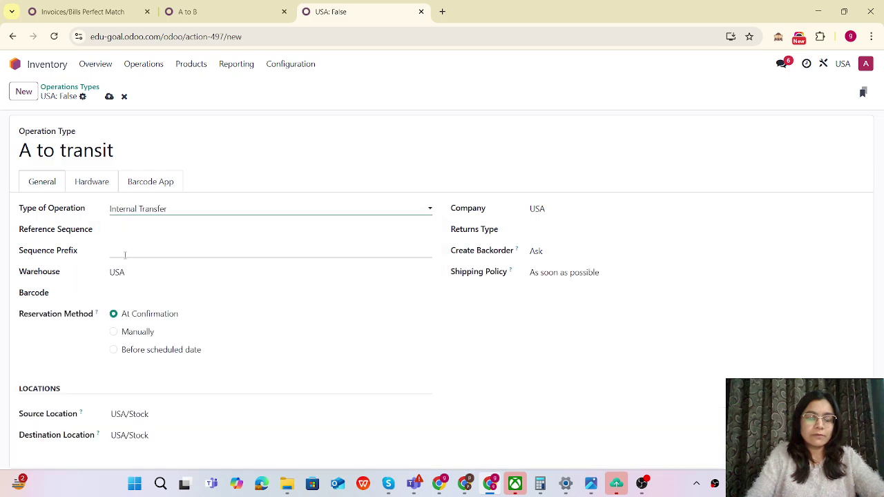
Step: Set the A to transit operation type's sequence prefix to INTA and clear its warehouse
{"action": "left_click", "coordinate": [125, 255]}
{"action": "type", "text": "INT"}
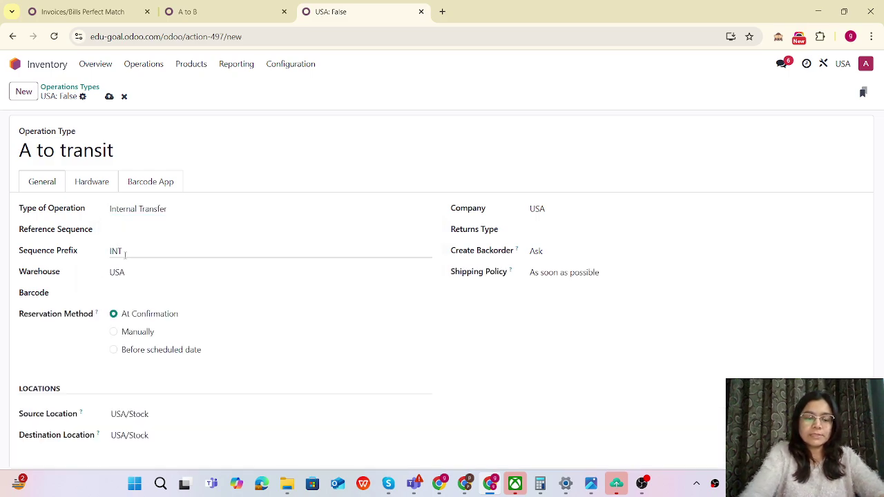
{"action": "type", "text": "A"}
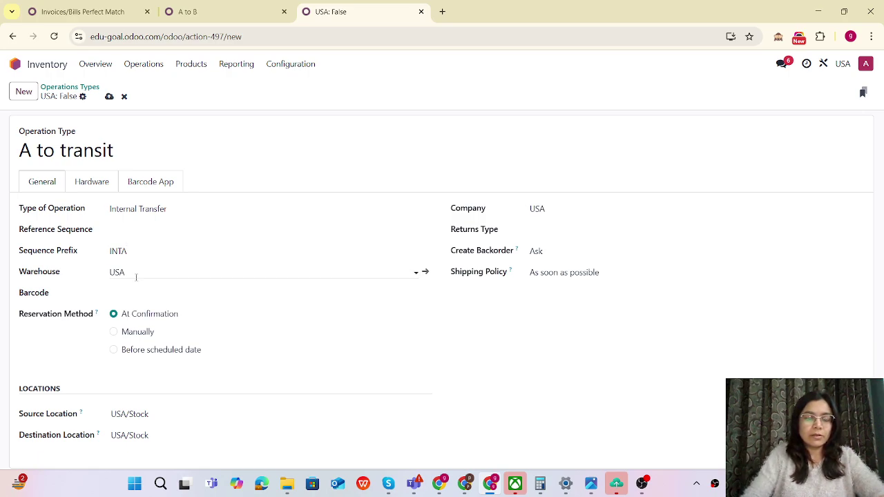
{"action": "left_click", "coordinate": [136, 276]}
{"action": "key", "text": "BackSpace"}
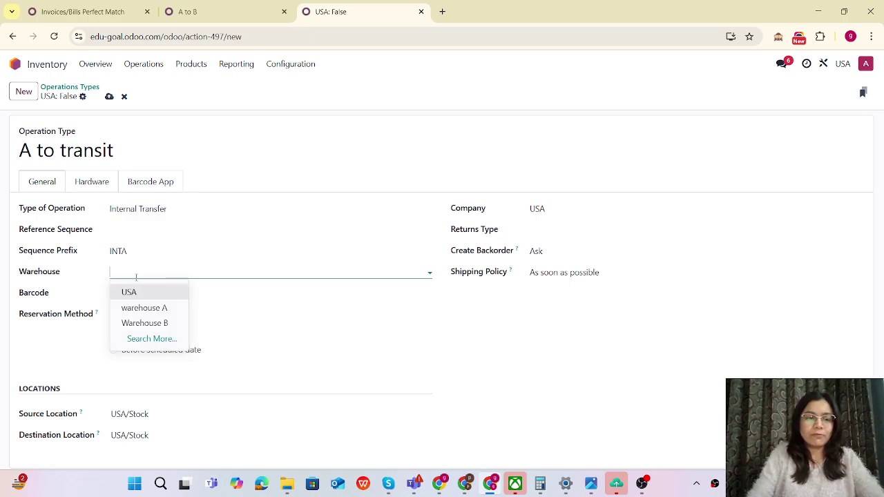
{"action": "left_click", "coordinate": [349, 88]}
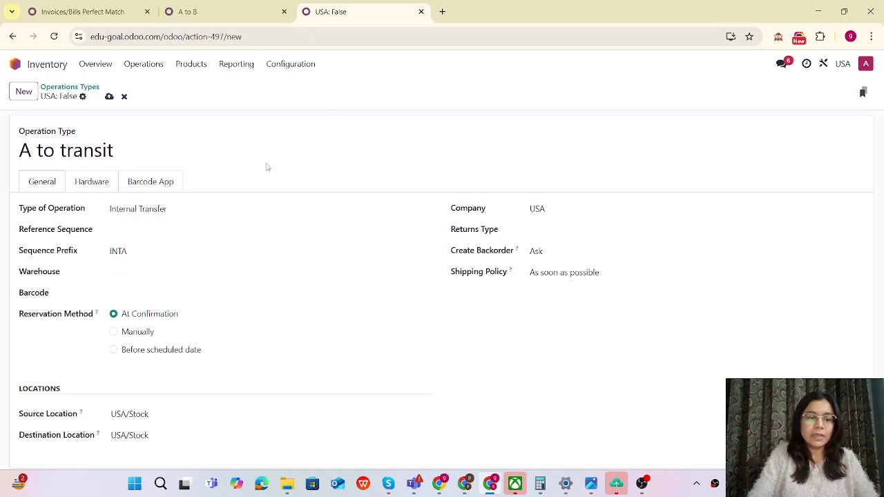
Step: Set the A to transit source location to WHA and destination location to Virtual Locations/transit, and save the operation type
{"action": "left_click", "coordinate": [167, 414]}
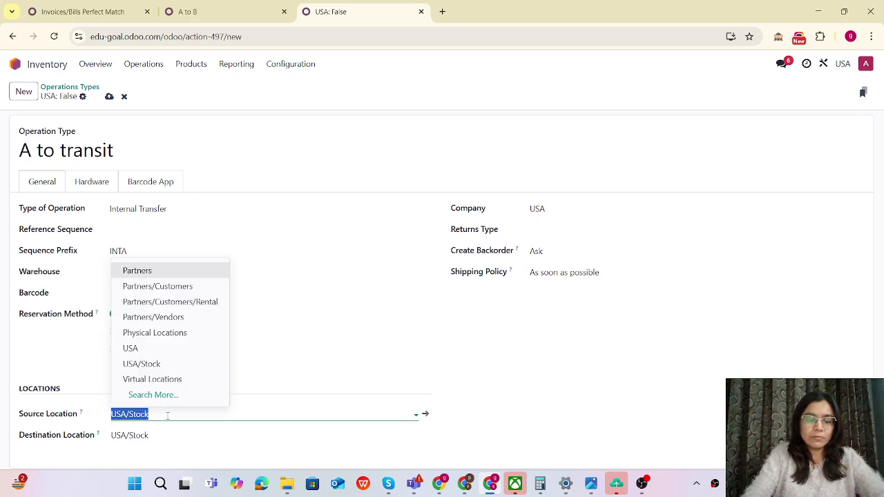
{"action": "type", "text": "wha"}
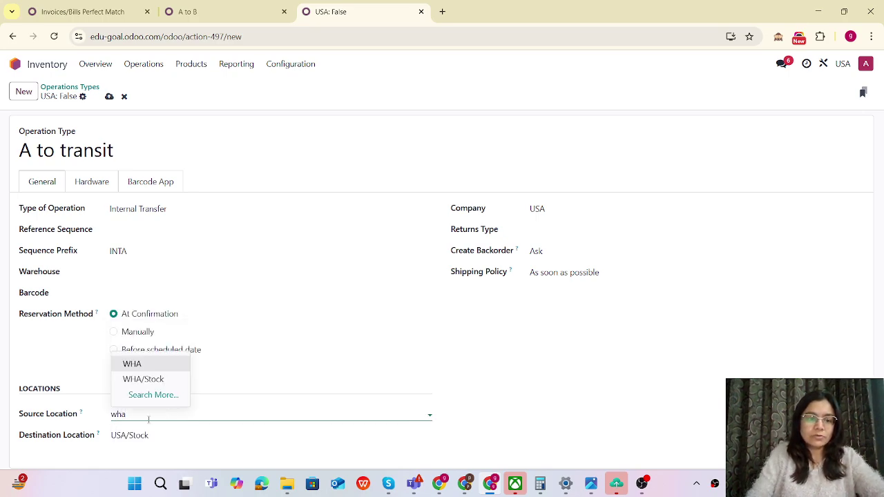
{"action": "left_click", "coordinate": [143, 363]}
{"action": "left_click", "coordinate": [147, 435]}
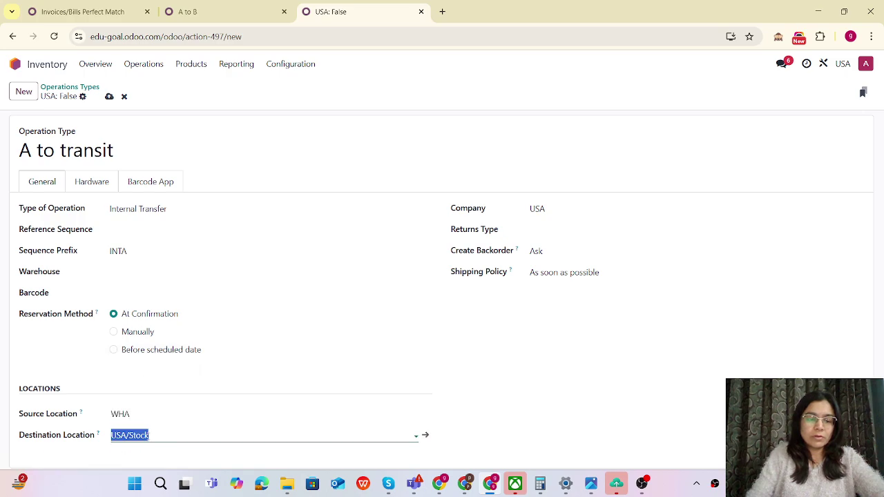
{"action": "type", "text": "tra"}
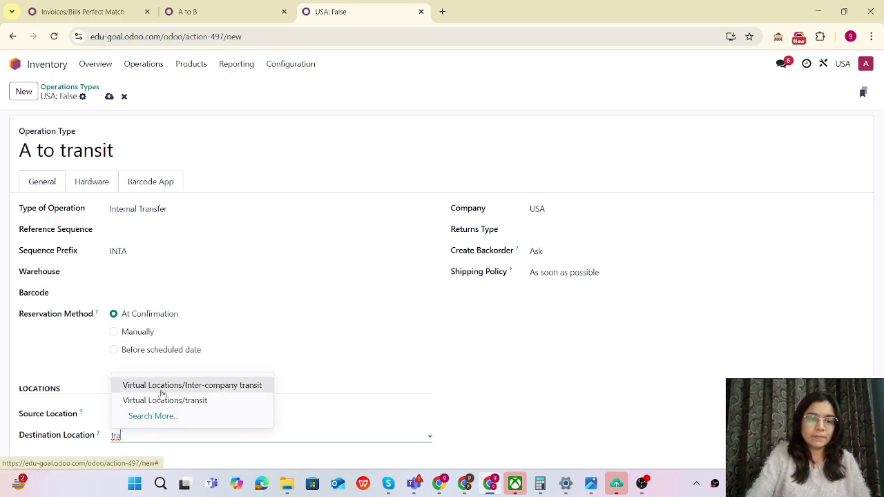
{"action": "left_click", "coordinate": [155, 405]}
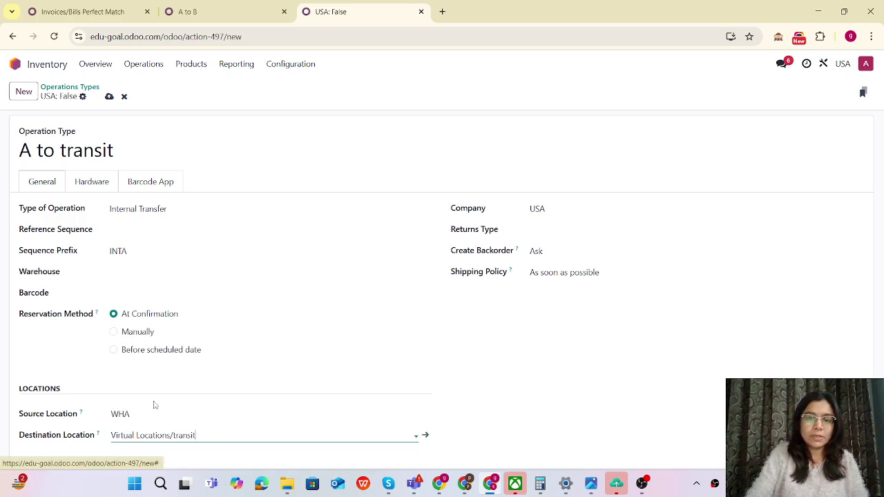
{"action": "left_click", "coordinate": [110, 98]}
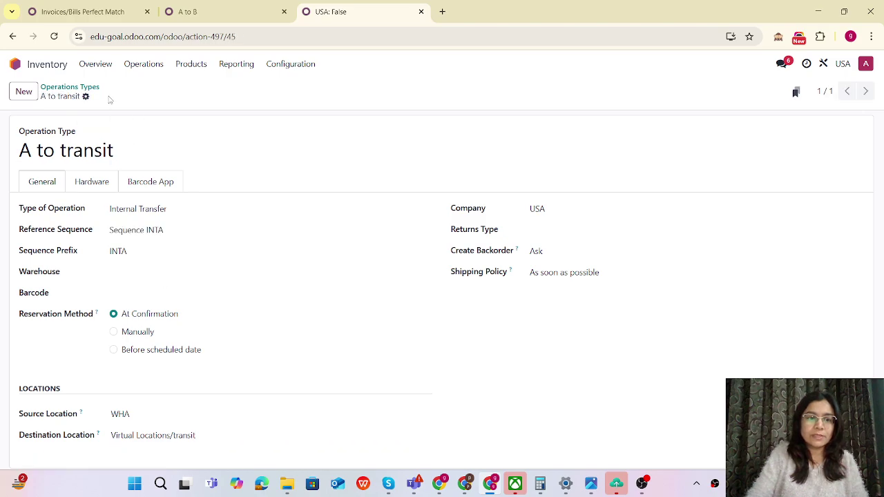
Step: Create another operation type named "Transit to B" with Internal Transfer as its type of operation
{"action": "left_click", "coordinate": [21, 96]}
{"action": "type", "text": "T"}
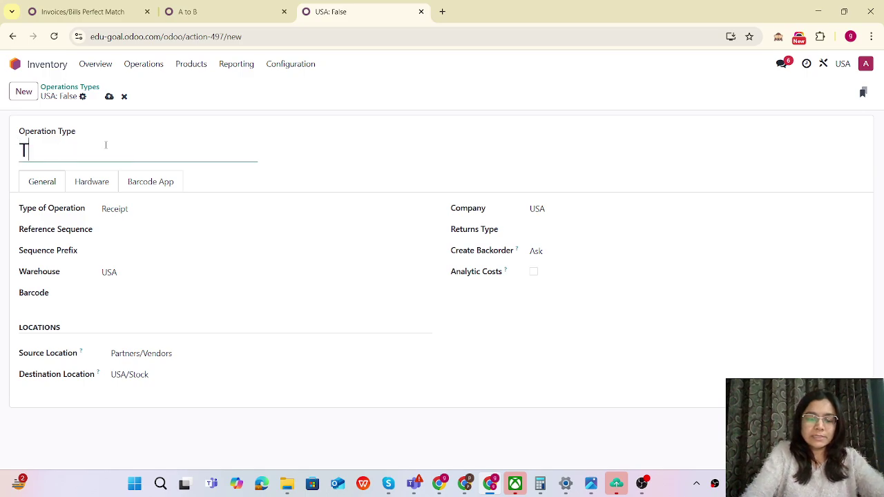
{"action": "type", "text": "ransit "}
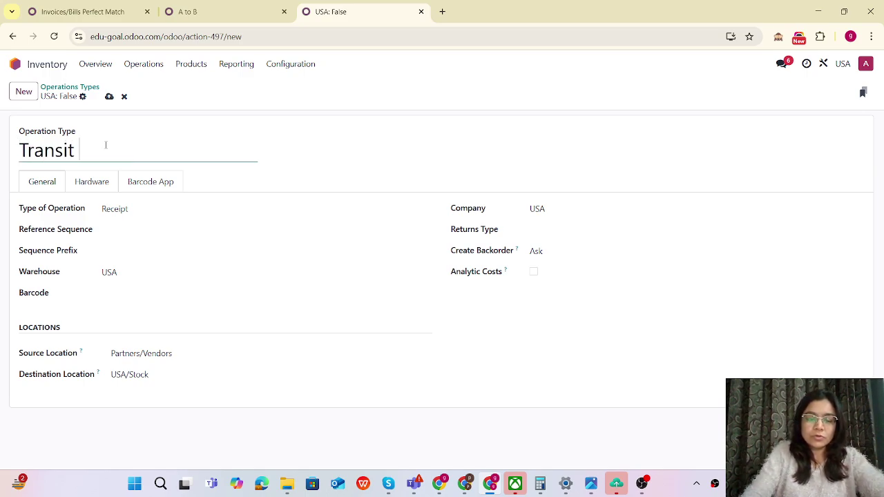
{"action": "type", "text": "to B"}
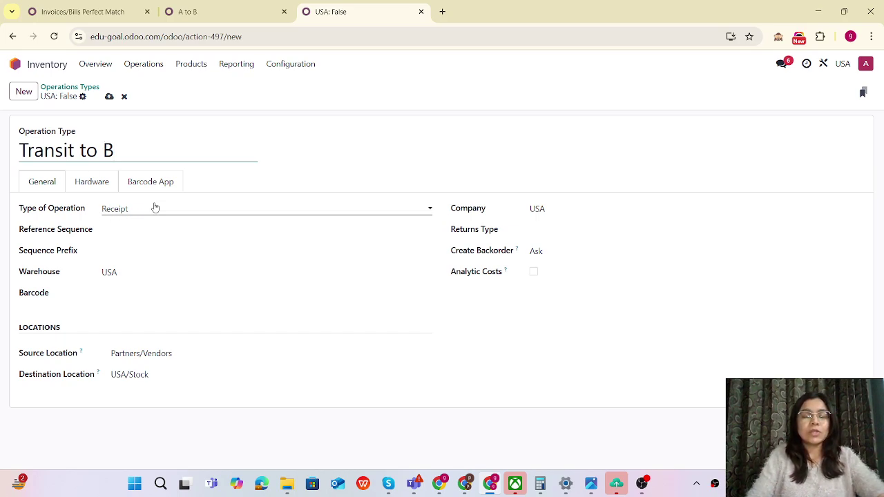
{"action": "left_click", "coordinate": [155, 208]}
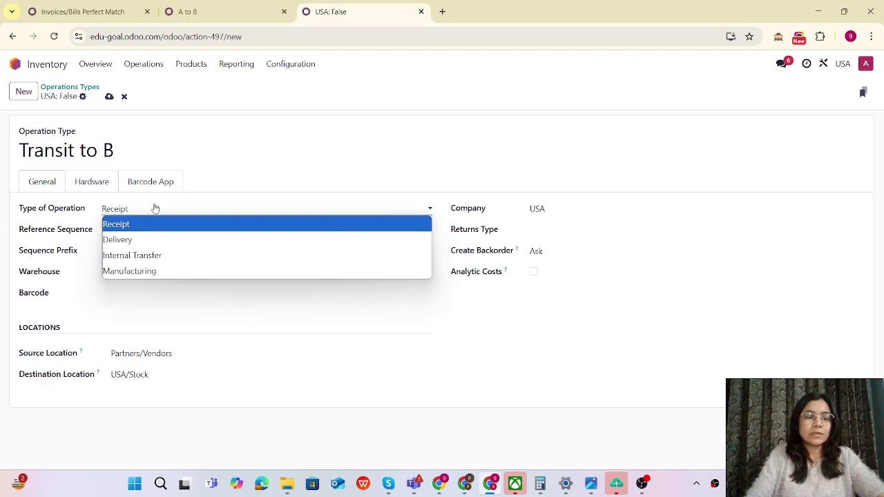
{"action": "left_click", "coordinate": [127, 256]}
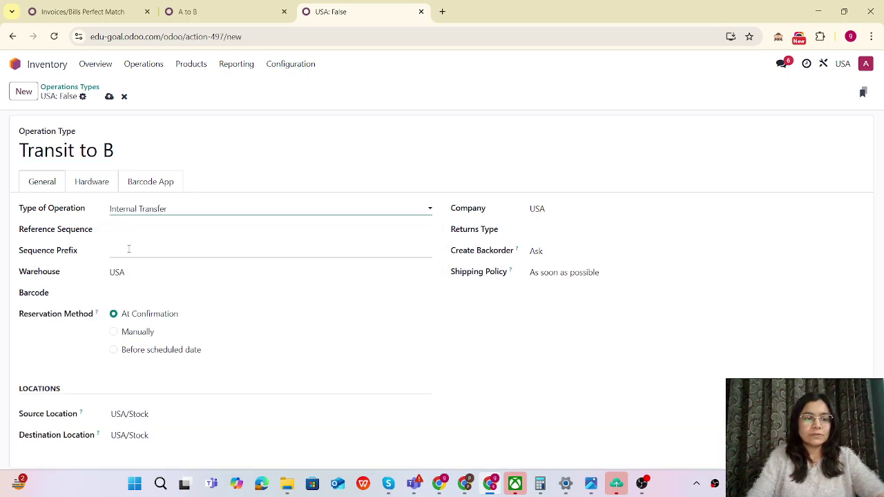
Step: Set the Transit to B operation type's sequence prefix to intb and clear its warehouse
{"action": "left_click", "coordinate": [128, 250]}
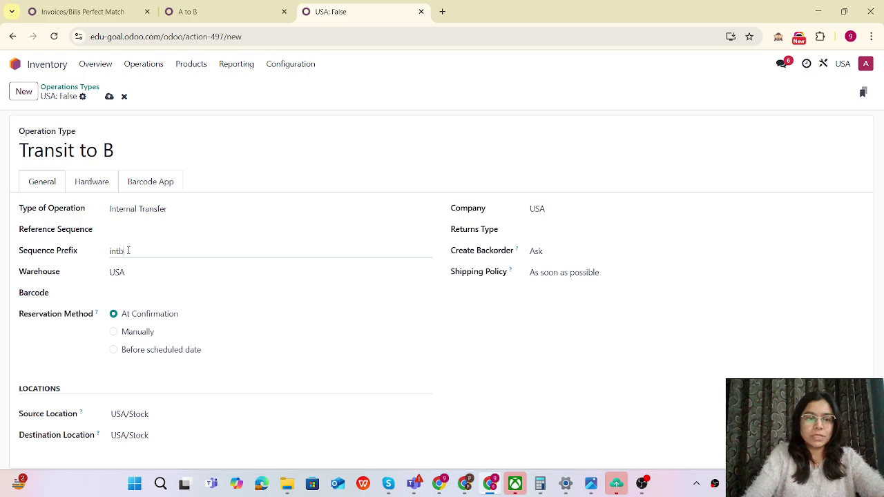
{"action": "left_click", "coordinate": [132, 271]}
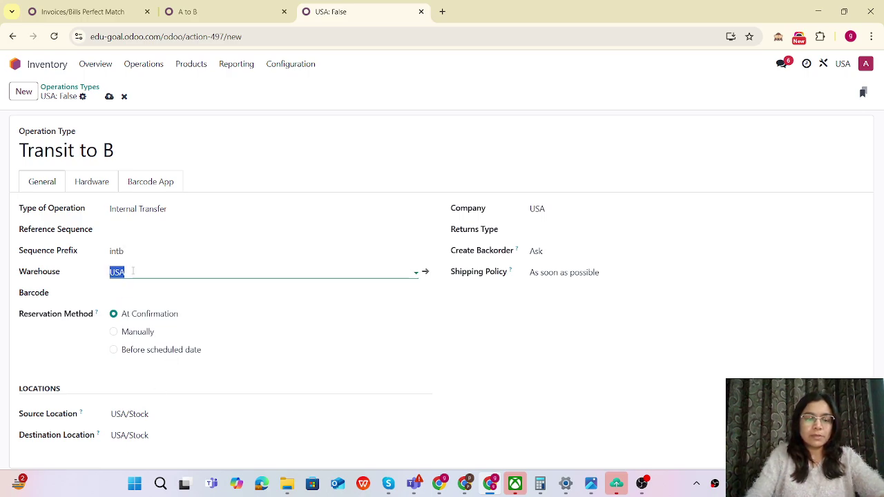
{"action": "key", "text": "BackSpace"}
Step: Set the Transit to B source location to Virtual Locations/transit and destination location to WHB/Stock, and save the operation type
{"action": "left_click", "coordinate": [153, 415]}
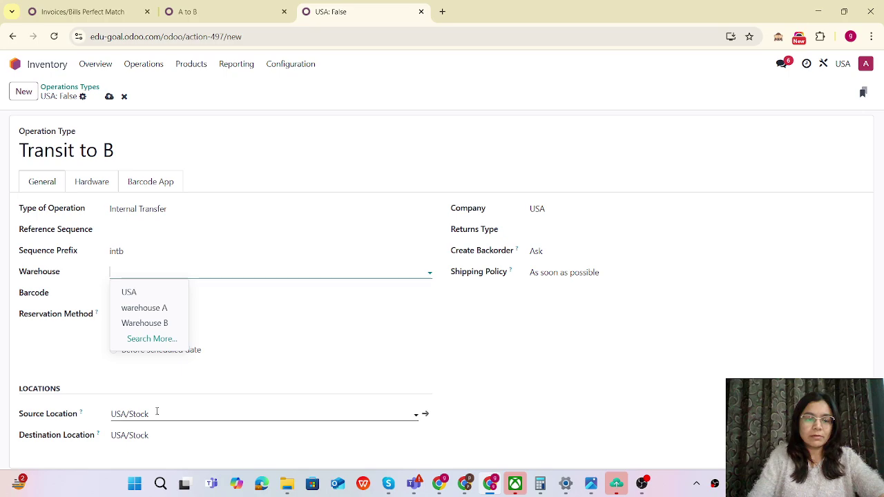
{"action": "type", "text": "tran"}
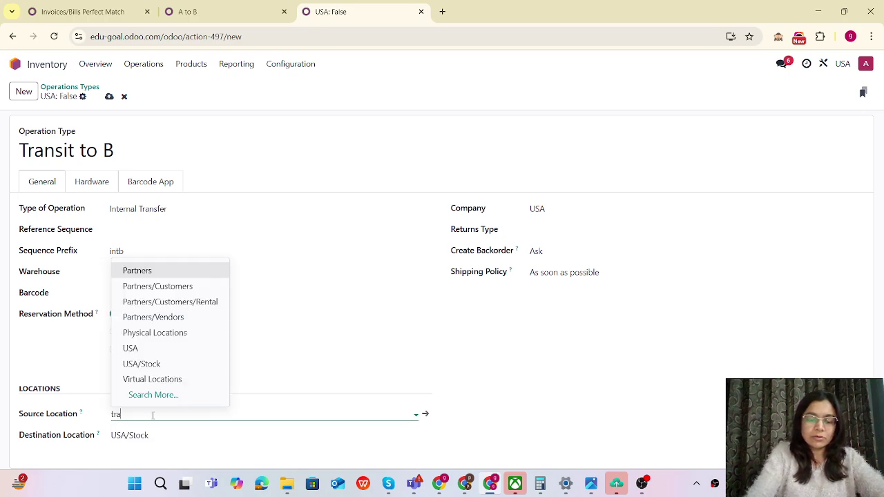
{"action": "left_click", "coordinate": [171, 382]}
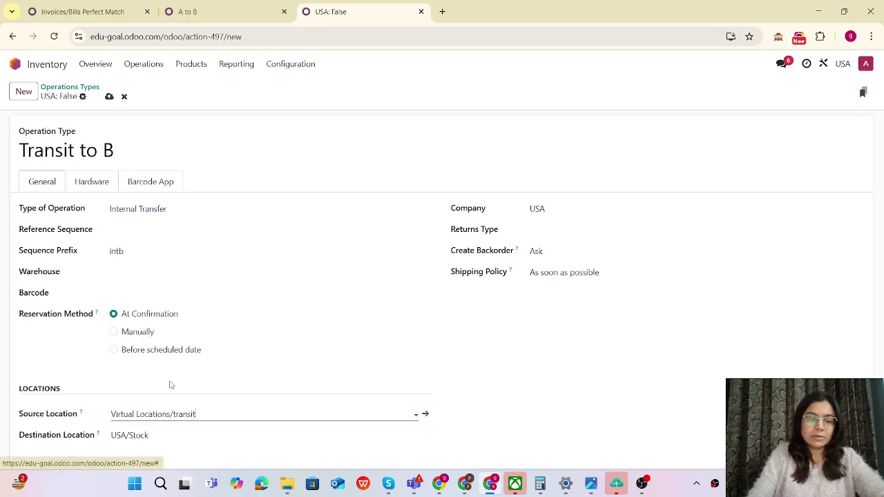
{"action": "left_click", "coordinate": [144, 433]}
{"action": "type", "text": "whb"}
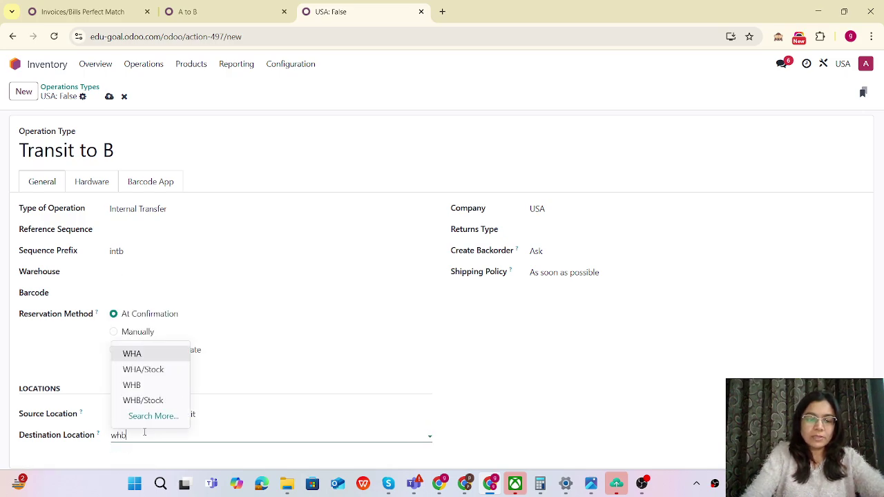
{"action": "left_click", "coordinate": [154, 401]}
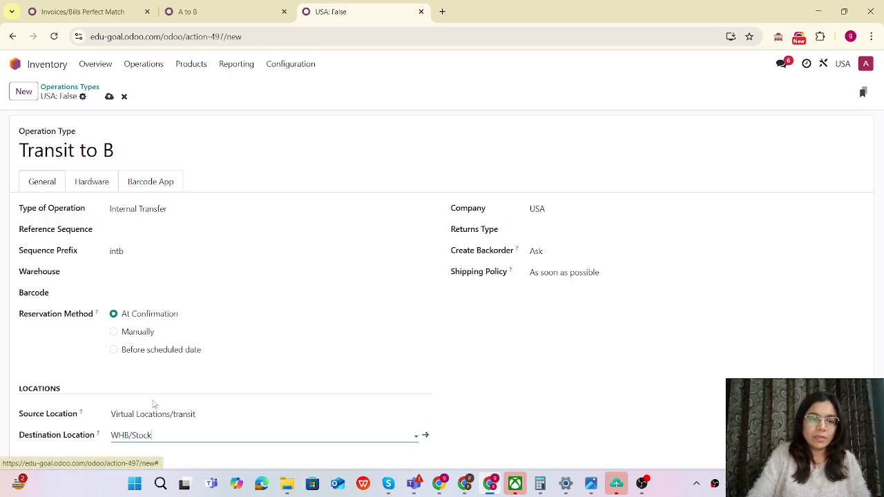
{"action": "left_click", "coordinate": [109, 98]}
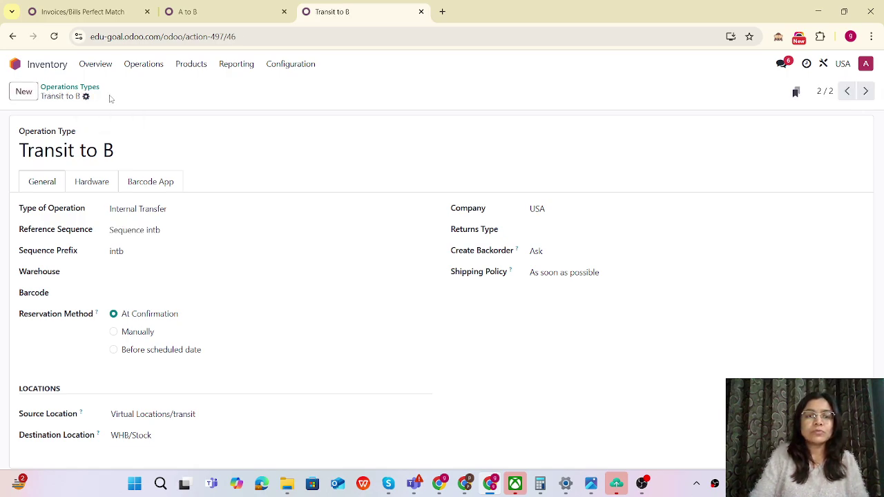
Step: Return to the A to B route's browser tab and name the new rule "a to transit"
{"action": "left_click", "coordinate": [203, 12]}
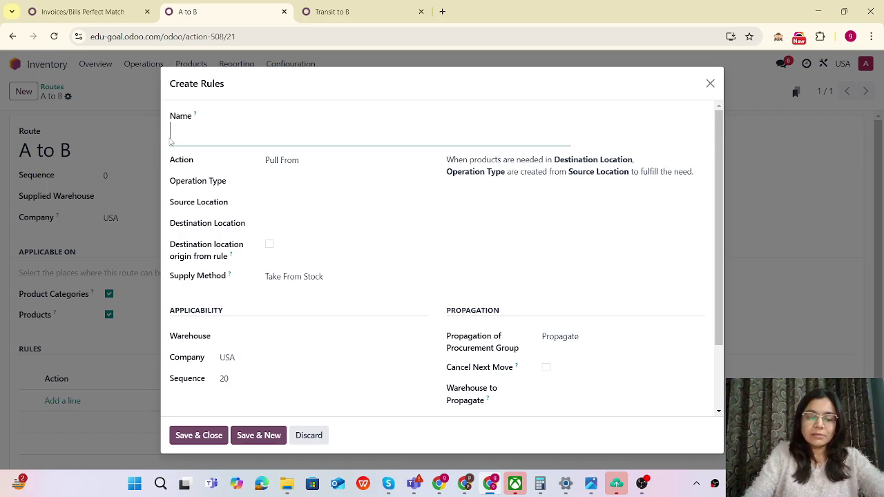
{"action": "type", "text": "a"}
{"action": "key", "text": "BackSpace"}
{"action": "key", "text": "BackSpace"}
{"action": "key", "text": "BackSpace"}
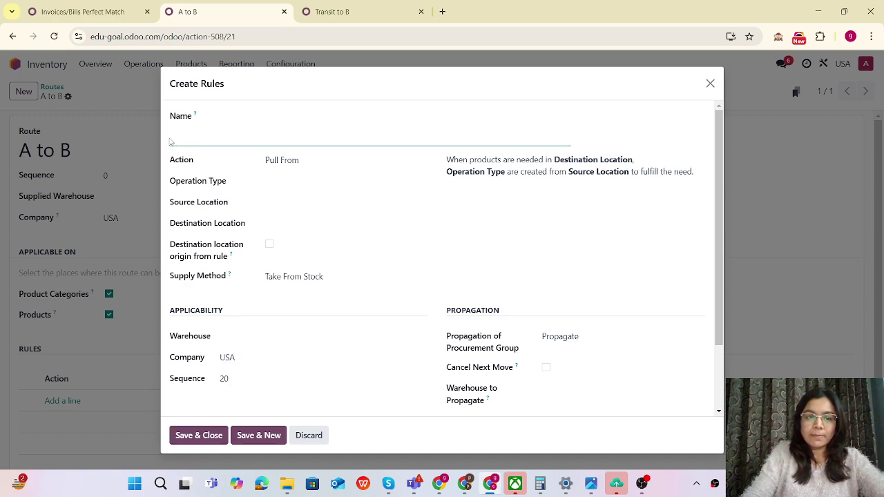
{"action": "type", "text": "a to "}
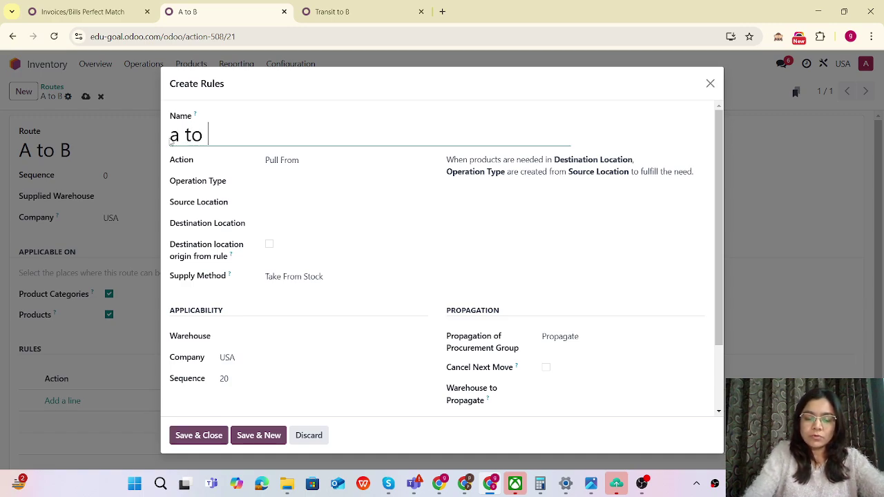
{"action": "type", "text": "ytransit"}
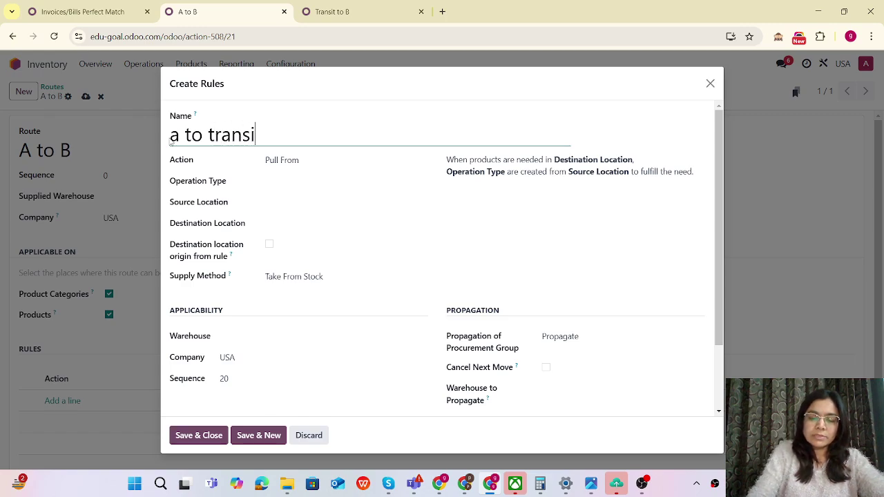
Step: Set the "a to transit" rule's action to Pull & Push and its operation type to A to transit, and save the rule
{"action": "left_click", "coordinate": [292, 161]}
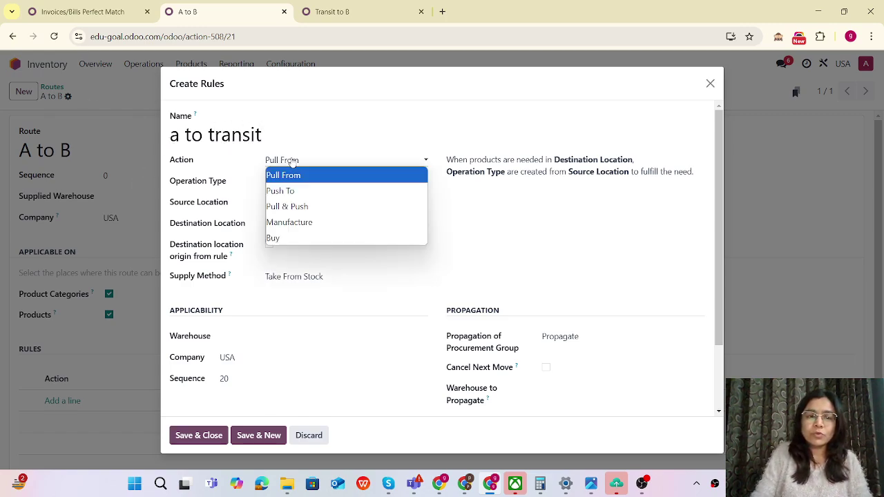
{"action": "left_click", "coordinate": [285, 206]}
{"action": "left_click", "coordinate": [290, 181]}
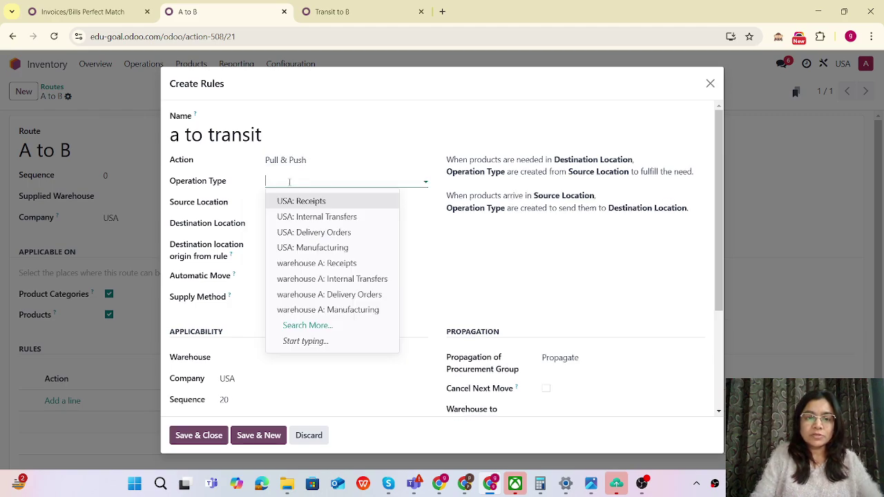
{"action": "type", "text": "a to"}
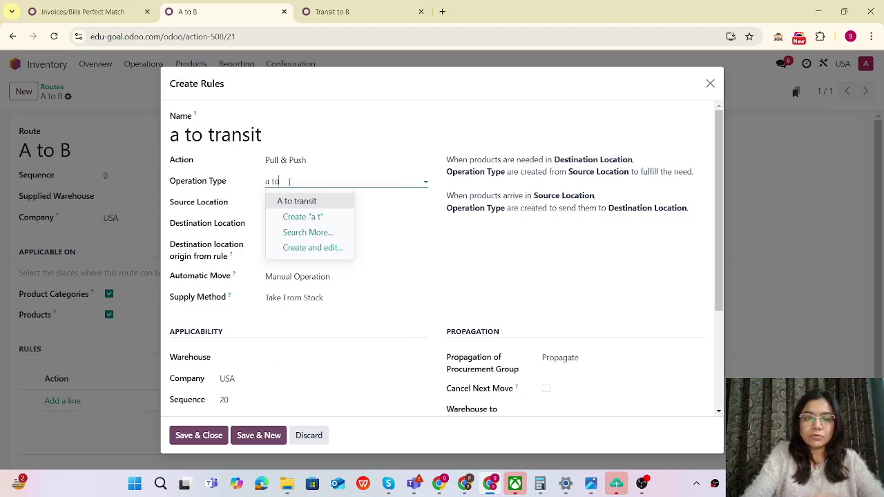
{"action": "left_click", "coordinate": [287, 201]}
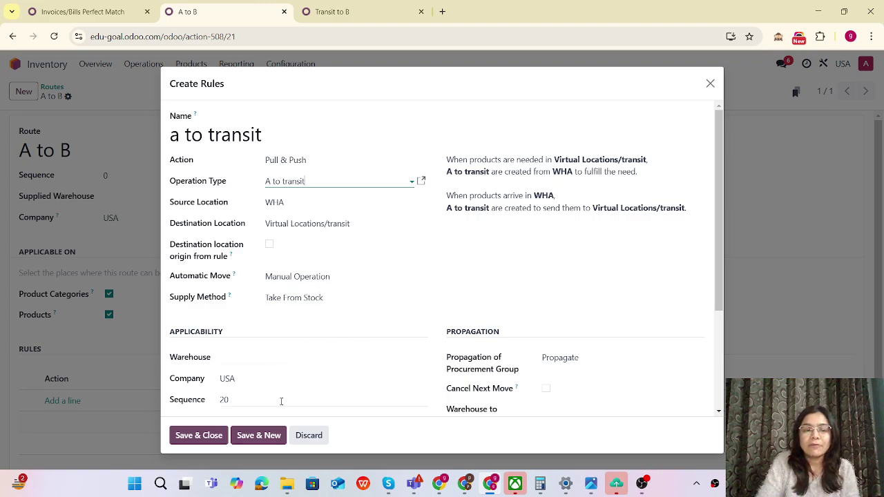
{"action": "left_click", "coordinate": [198, 435]}
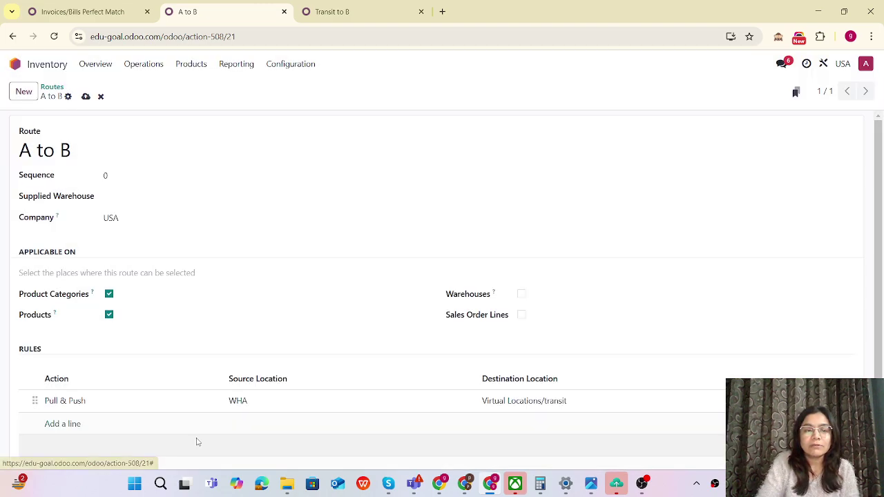
Step: Add a second rule to the A to B route, named "transit to B", with Pull & Push as its action
{"action": "left_click", "coordinate": [63, 424]}
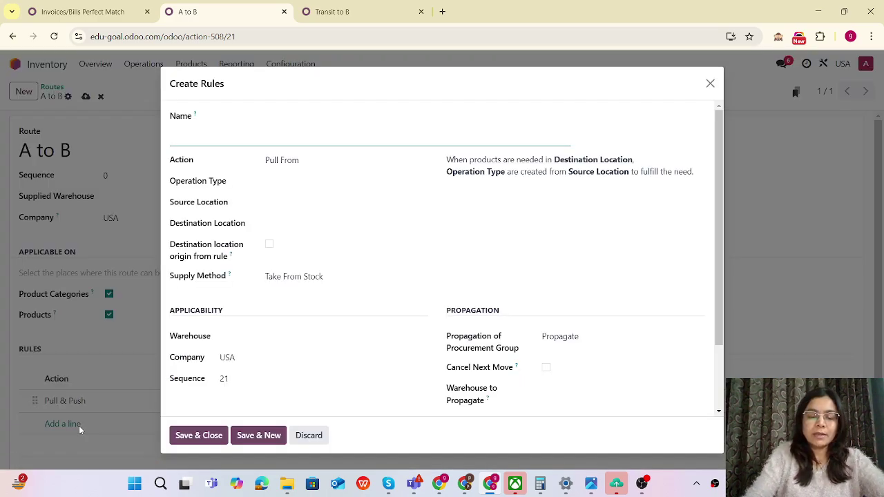
{"action": "type", "text": "transit"}
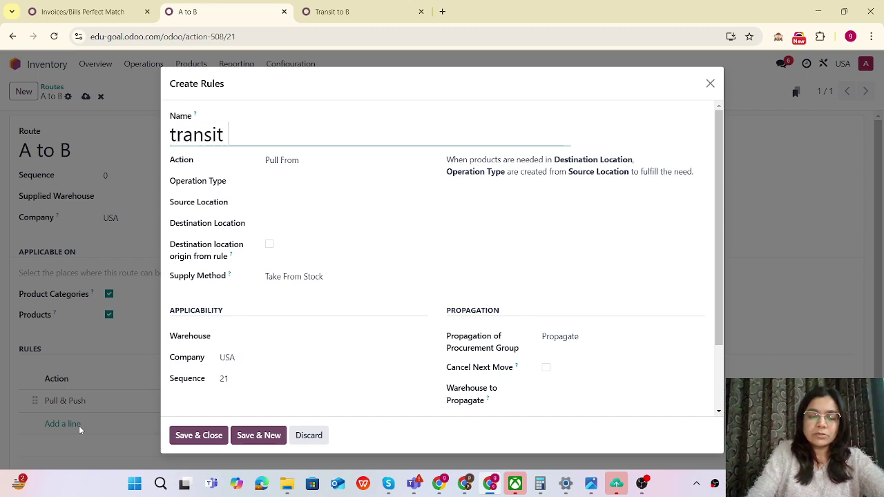
{"action": "type", "text": " to B"}
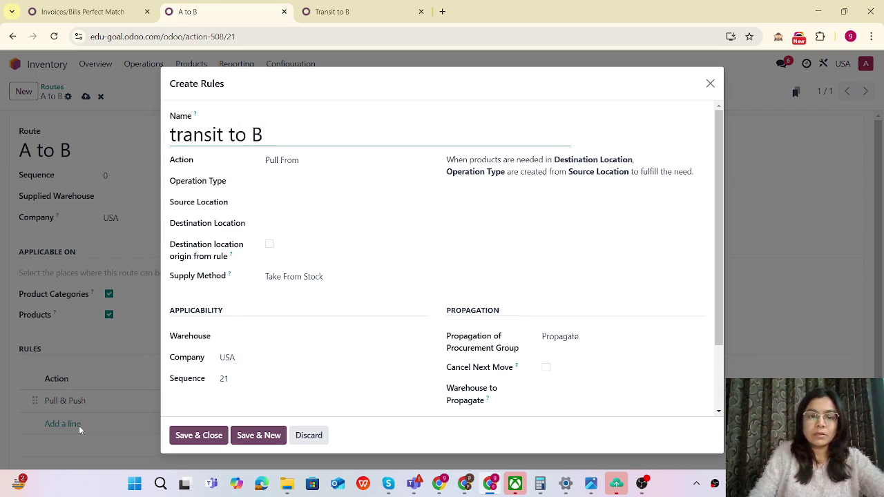
{"action": "left_click", "coordinate": [300, 160]}
{"action": "left_click", "coordinate": [289, 205]}
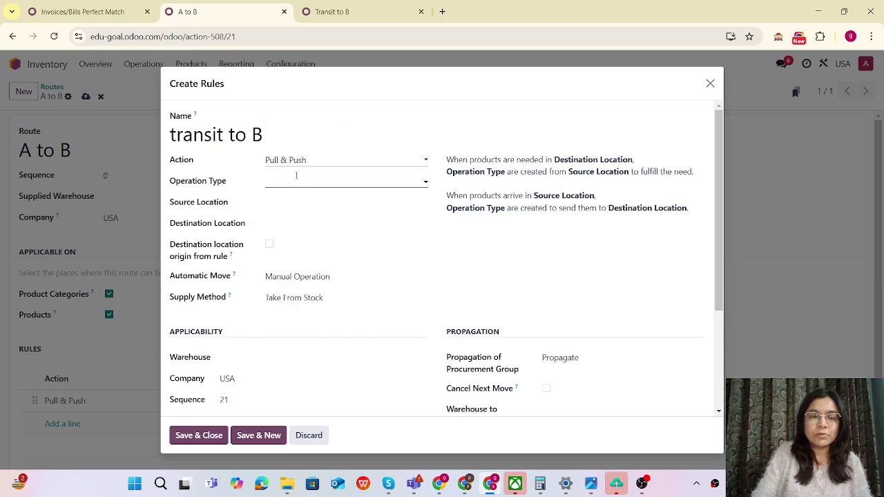
Step: Set the new rule's operation type to Transit to B, and save both the rule and the A to B route
{"action": "left_click", "coordinate": [289, 183]}
{"action": "type", "text": "tr"}
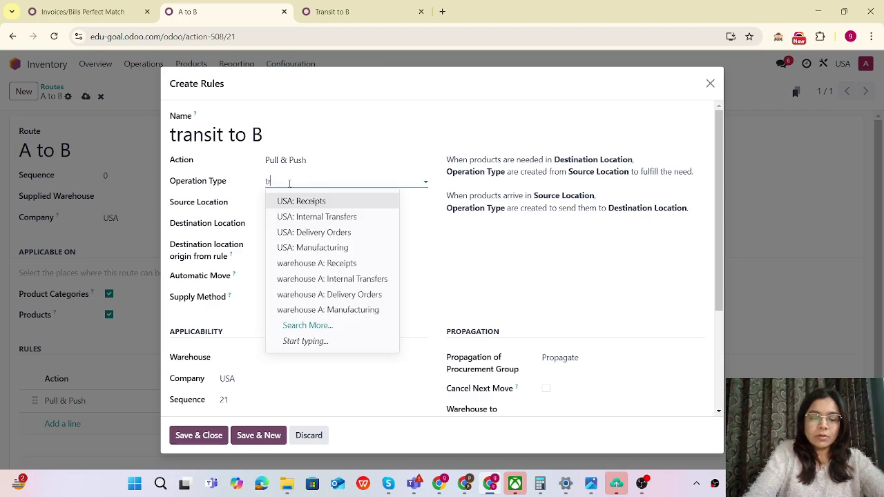
{"action": "type", "text": "a"}
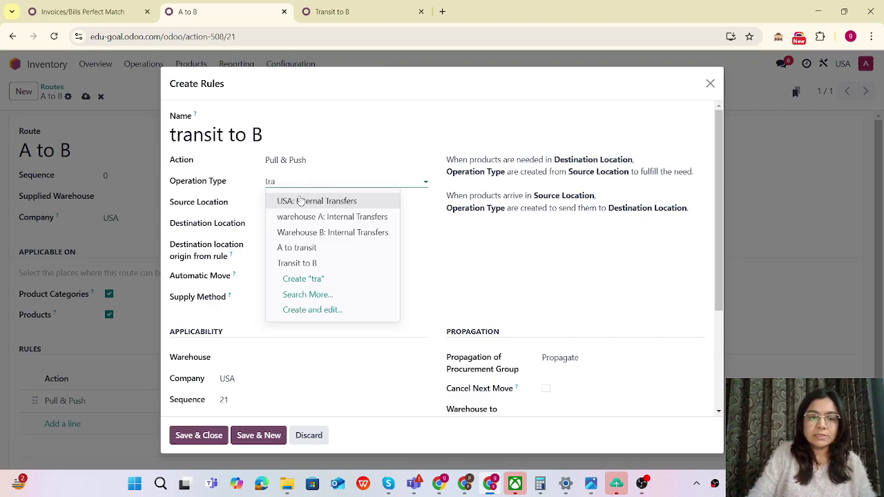
{"action": "left_click", "coordinate": [295, 264]}
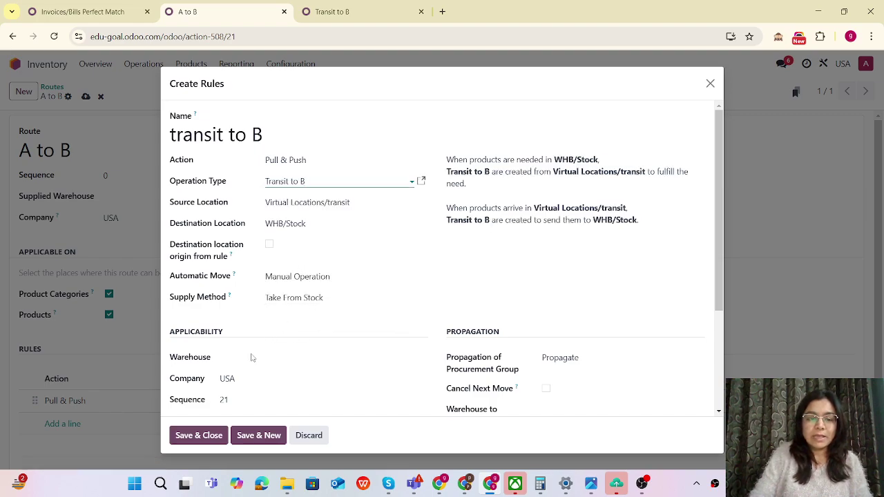
{"action": "left_click", "coordinate": [200, 442]}
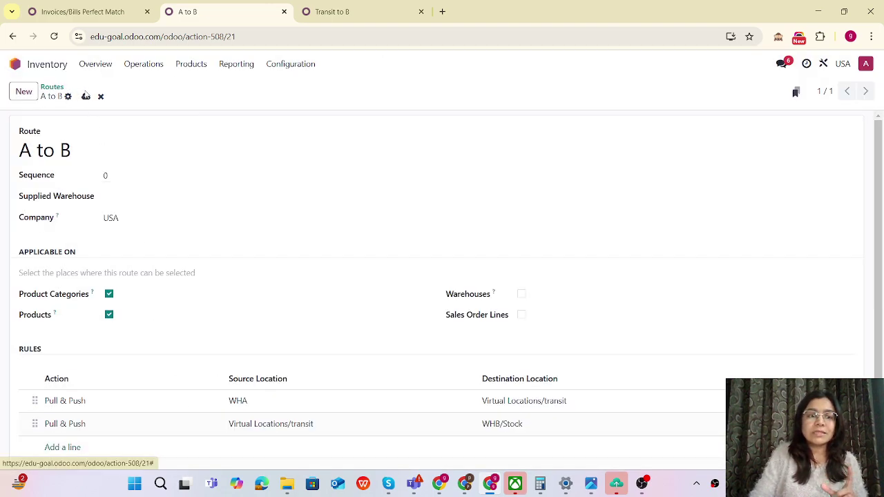
{"action": "left_click", "coordinate": [86, 96]}
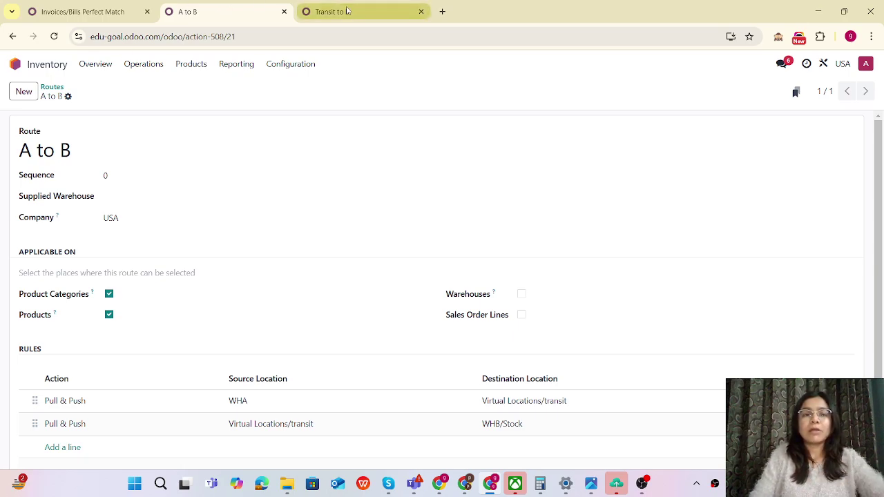
Step: In the Transit to B browser tab, go to the Sales product categories and start a new category named "RAW"
{"action": "left_click", "coordinate": [321, 7]}
{"action": "left_click", "coordinate": [23, 71]}
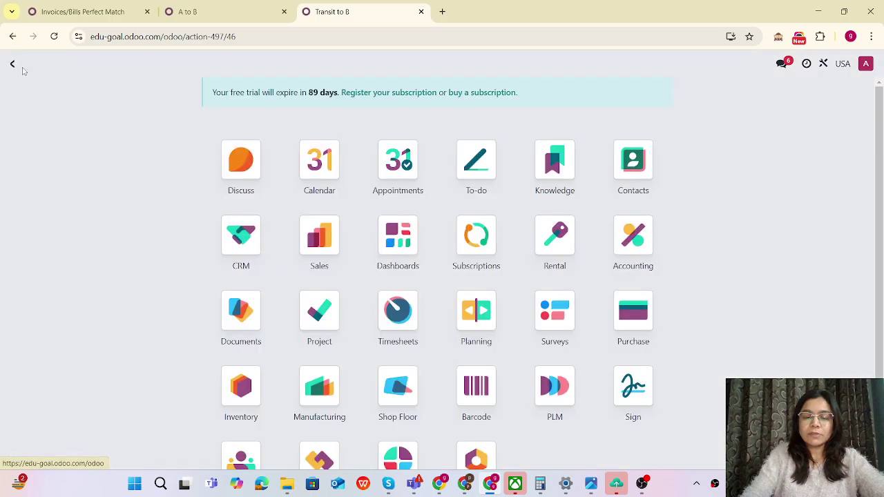
{"action": "type", "text": "pro"}
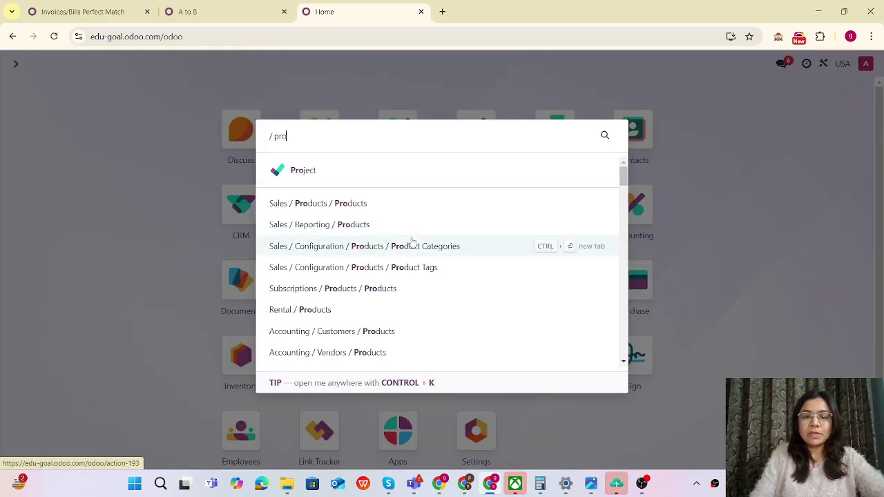
{"action": "left_click", "coordinate": [410, 246]}
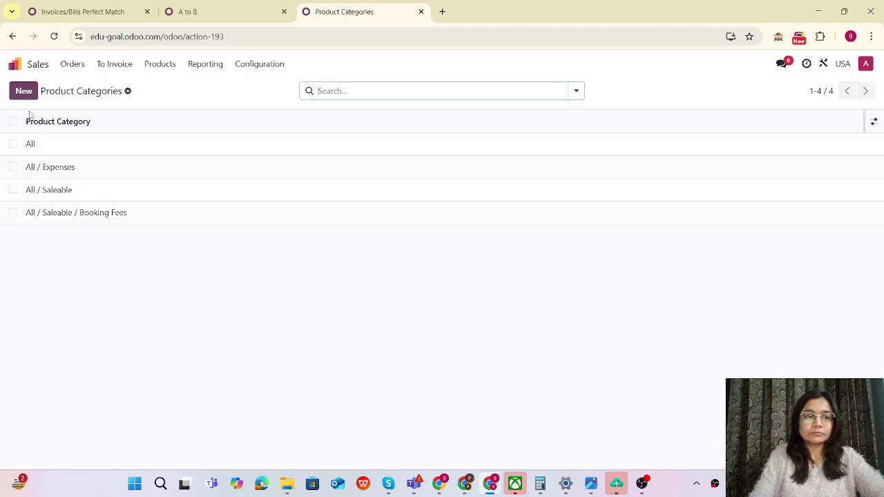
{"action": "left_click", "coordinate": [24, 91]}
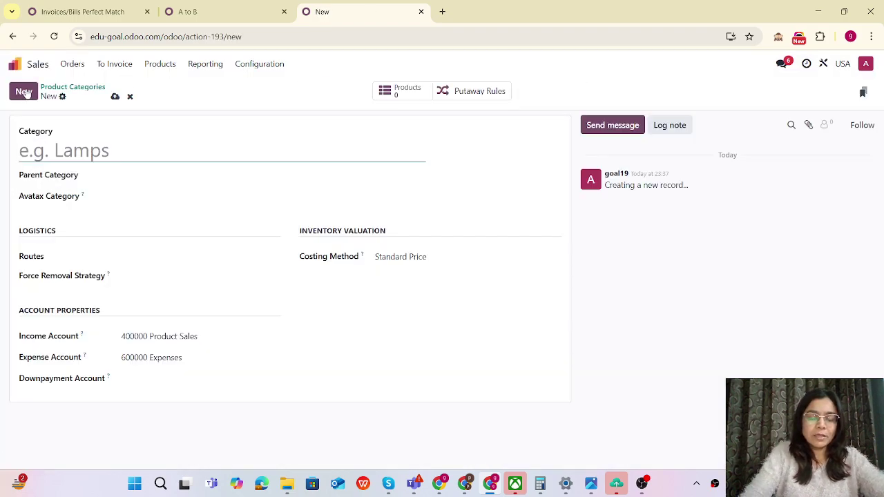
{"action": "type", "text": "RAW"}
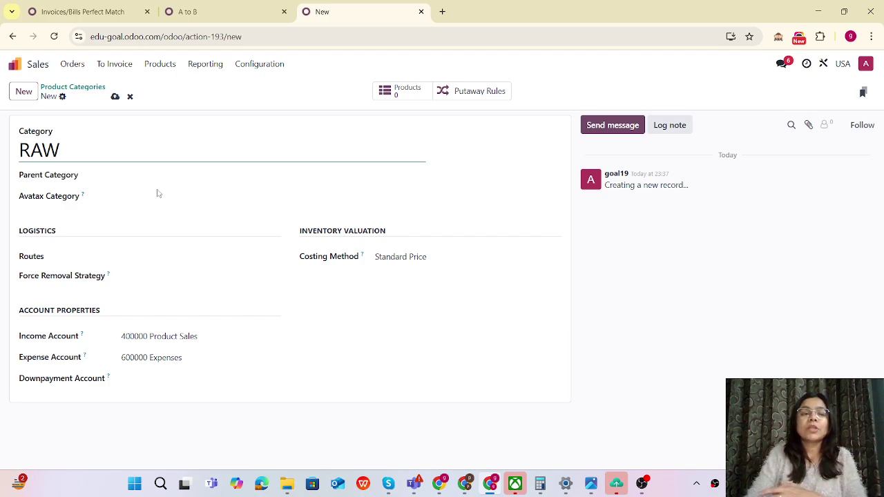
Step: Assign the A to B route to the RAW category and save it
{"action": "left_click", "coordinate": [132, 255]}
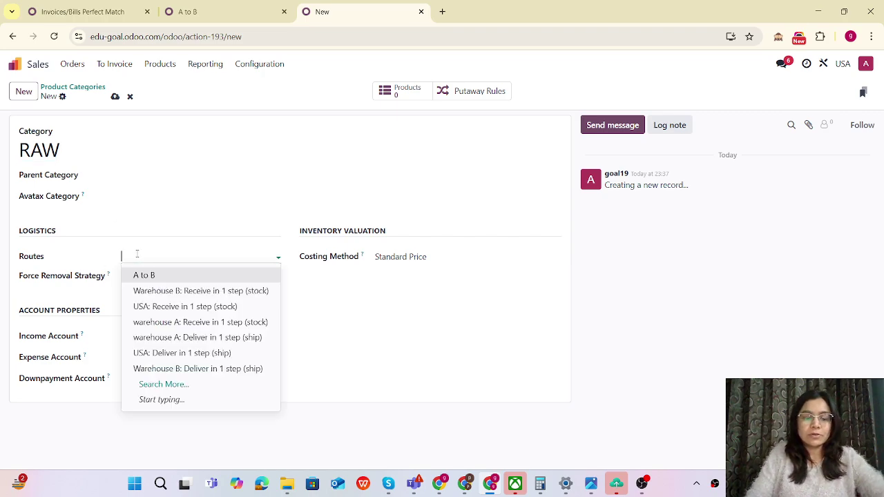
{"action": "type", "text": "a"}
{"action": "left_click", "coordinate": [142, 275]}
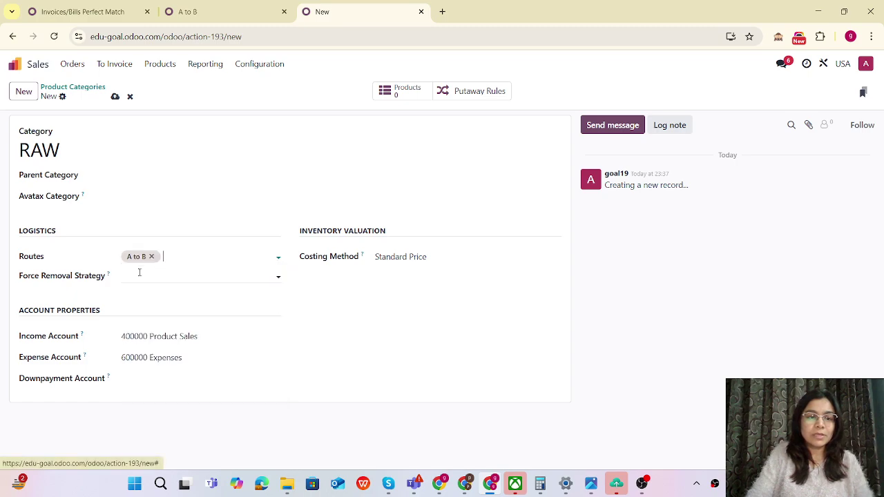
{"action": "left_click", "coordinate": [115, 97]}
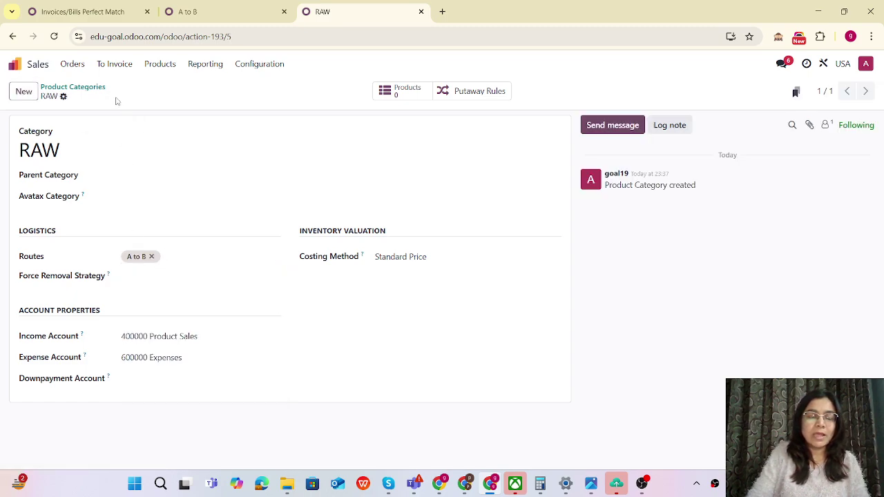
Step: From the Sales products list, create a product named "Raw test" with inventory tracking enabled, and save it
{"action": "left_click", "coordinate": [25, 92]}
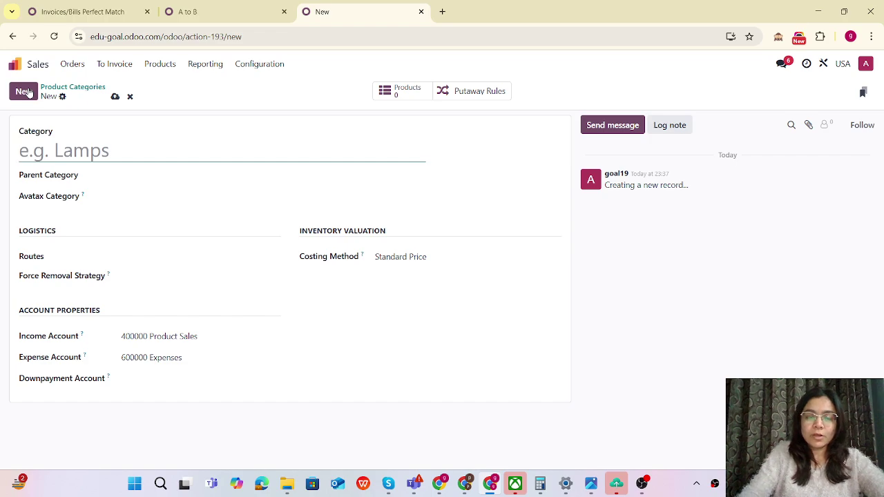
{"action": "left_click", "coordinate": [13, 64]}
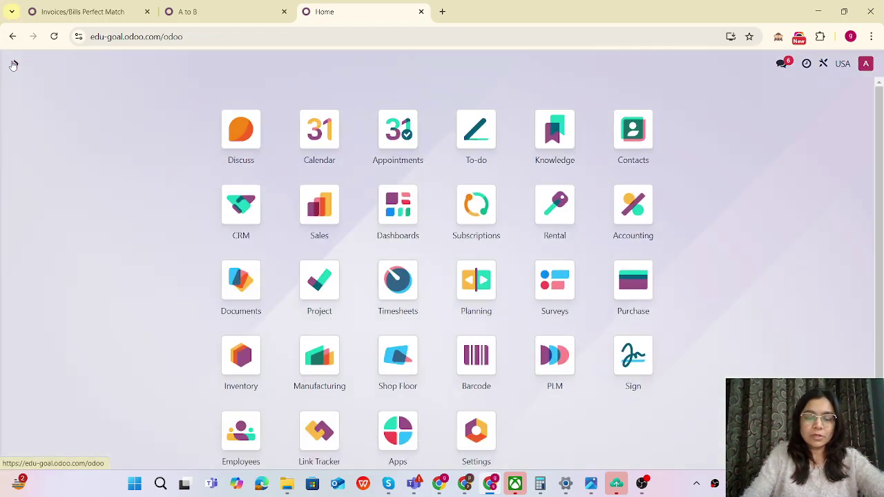
{"action": "type", "text": "pro"}
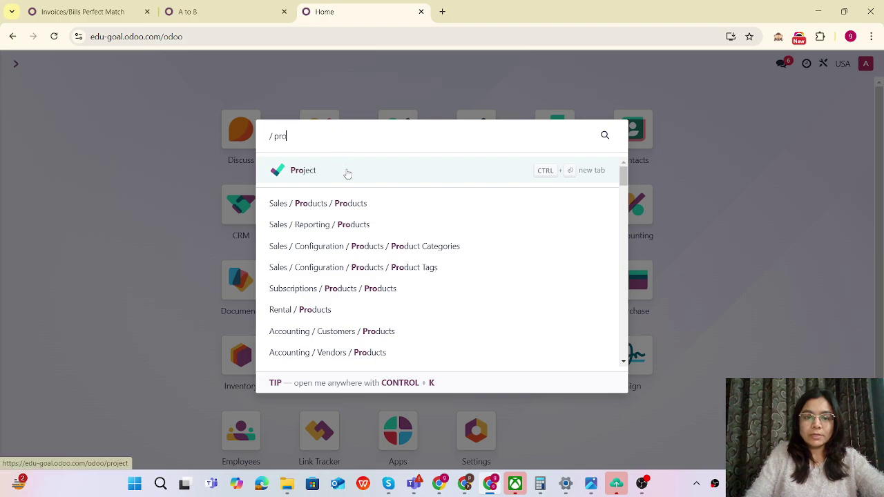
{"action": "left_click", "coordinate": [349, 203]}
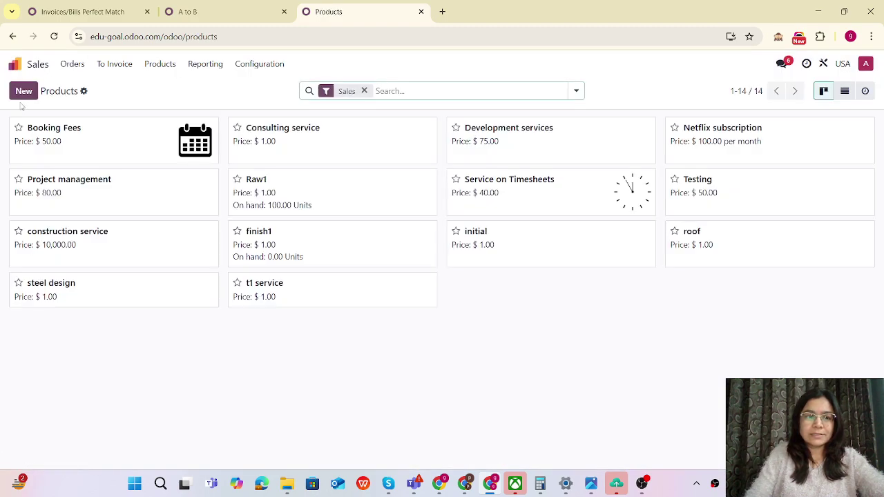
{"action": "left_click", "coordinate": [23, 91]}
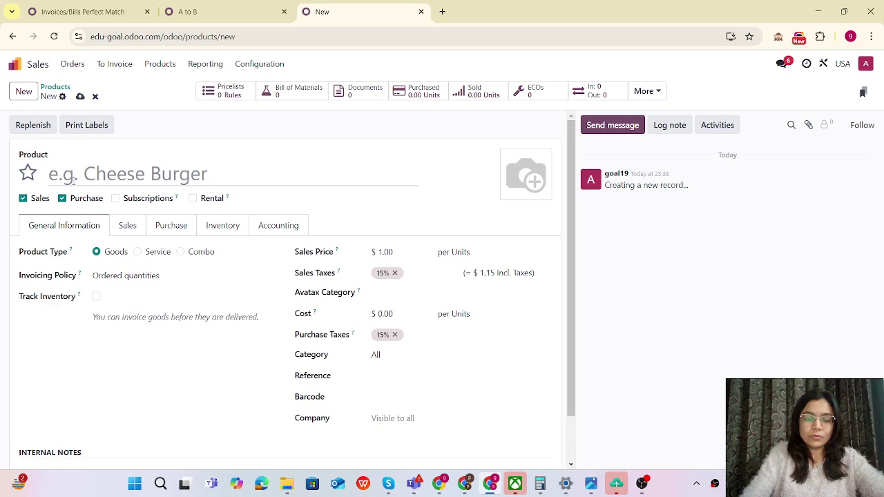
{"action": "type", "text": "Raw test"}
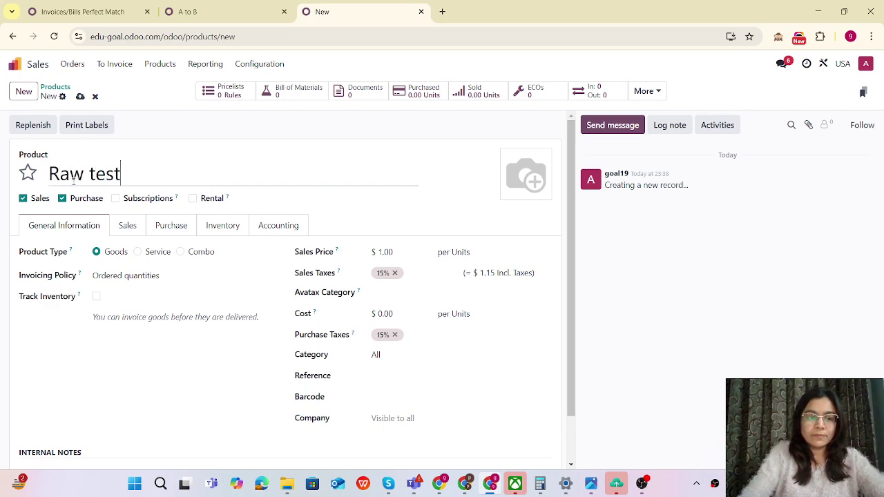
{"action": "left_click", "coordinate": [97, 296]}
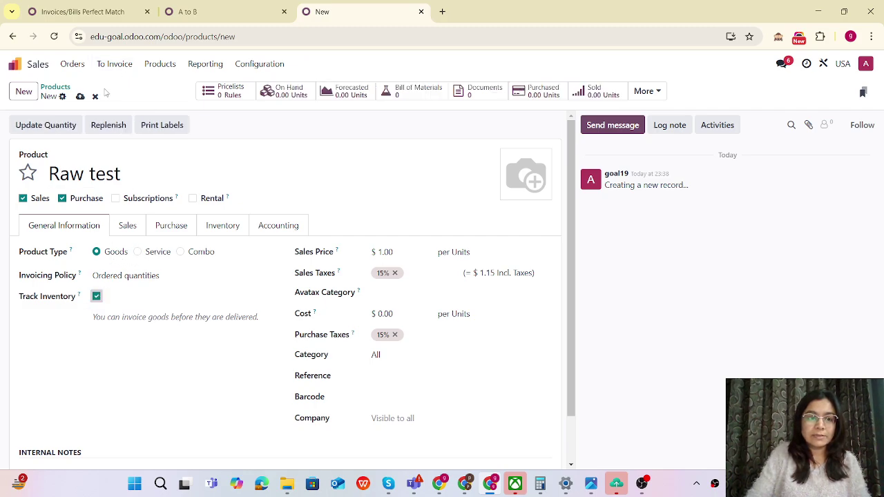
{"action": "left_click", "coordinate": [80, 97]}
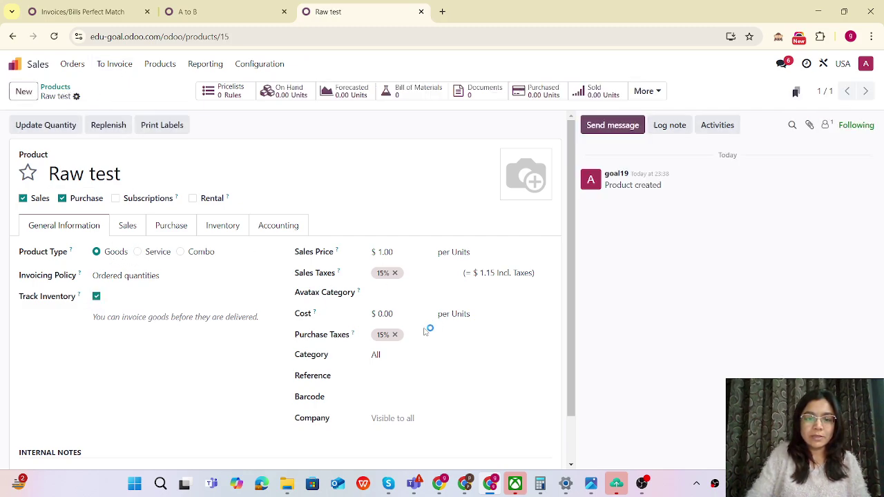
Step: Set the Raw test product's category to RAW and save the product
{"action": "left_click", "coordinate": [398, 350]}
{"action": "type", "text": "raw"}
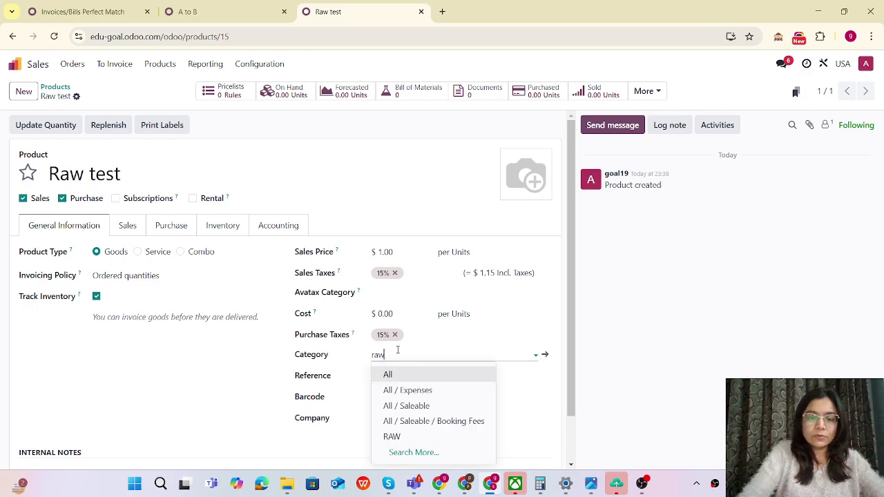
{"action": "left_click", "coordinate": [393, 375]}
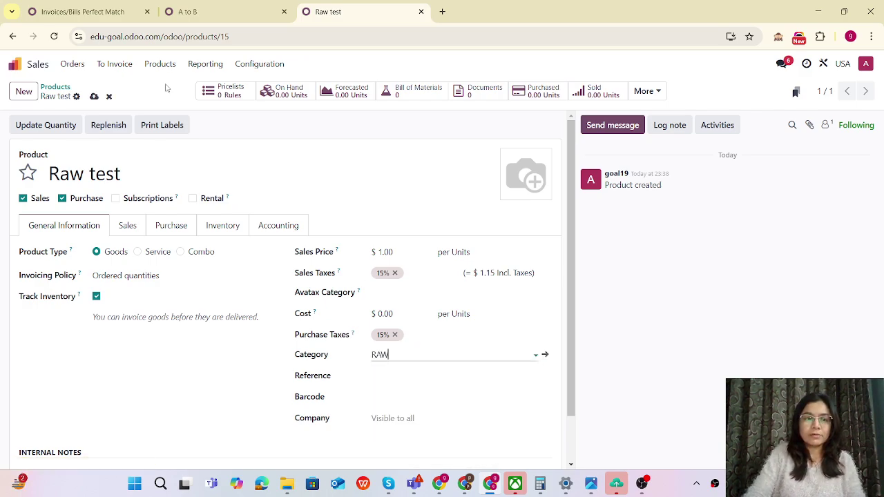
{"action": "left_click", "coordinate": [94, 97]}
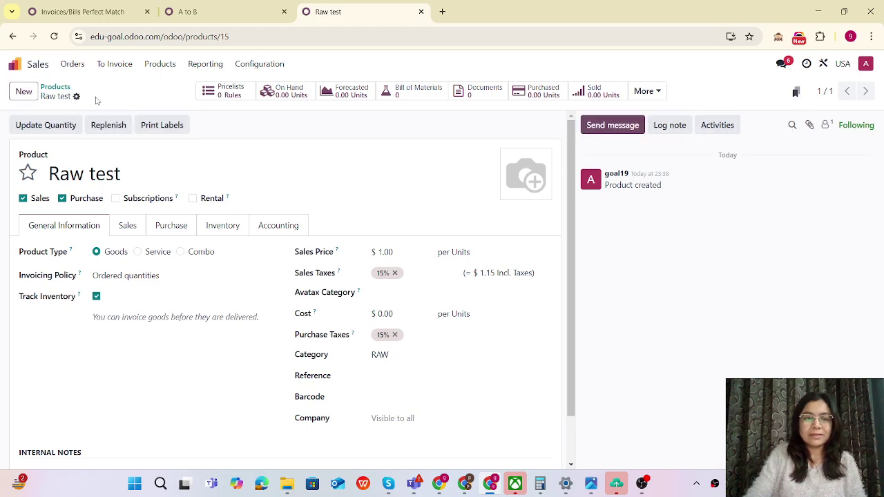
Step: Record an on-hand quantity of 10 for Raw test at location WHA/Stock and save it
{"action": "left_click", "coordinate": [279, 94]}
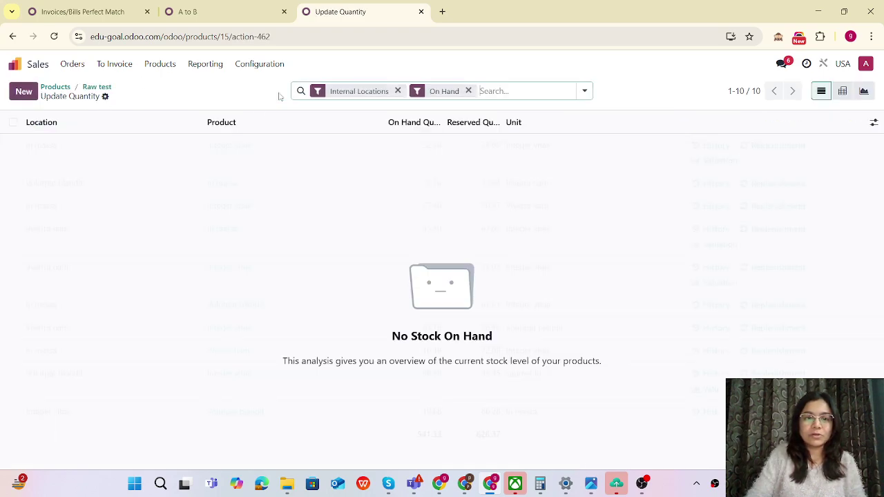
{"action": "left_click", "coordinate": [24, 92]}
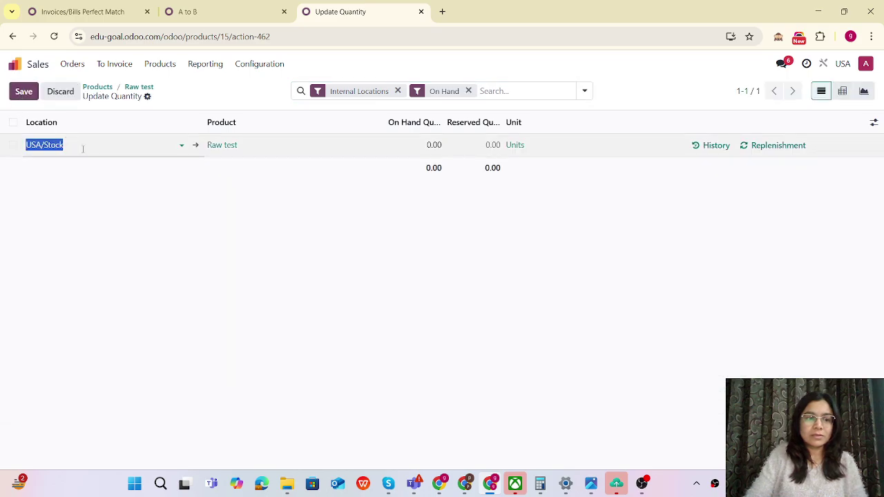
{"action": "key", "text": "BackSpace"}
{"action": "type", "text": "wha"}
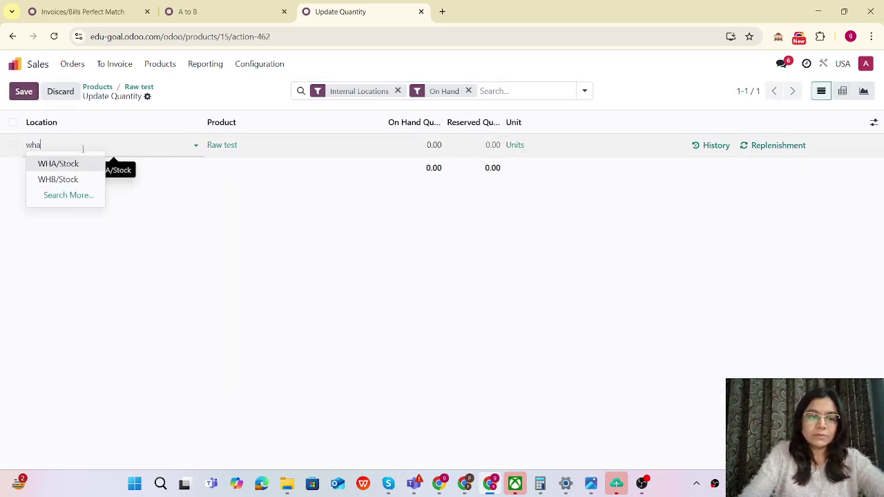
{"action": "left_click", "coordinate": [97, 163]}
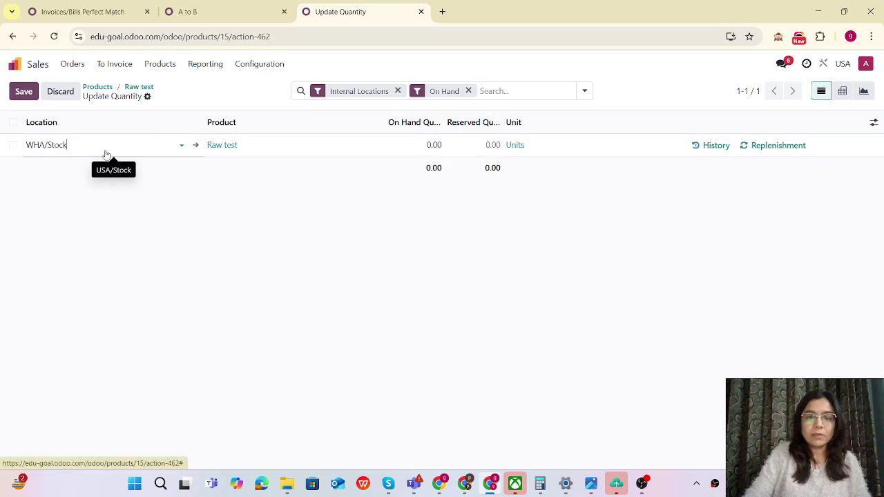
{"action": "left_click", "coordinate": [398, 146]}
{"action": "type", "text": "10"}
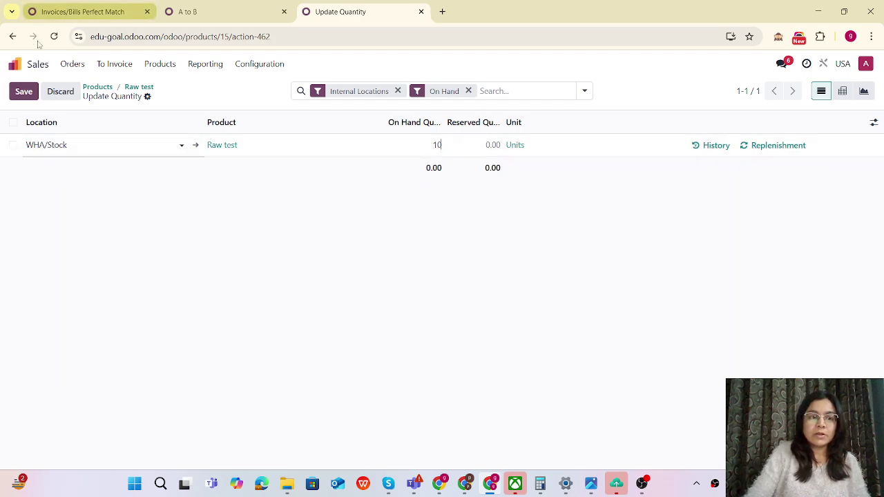
{"action": "left_click", "coordinate": [23, 92]}
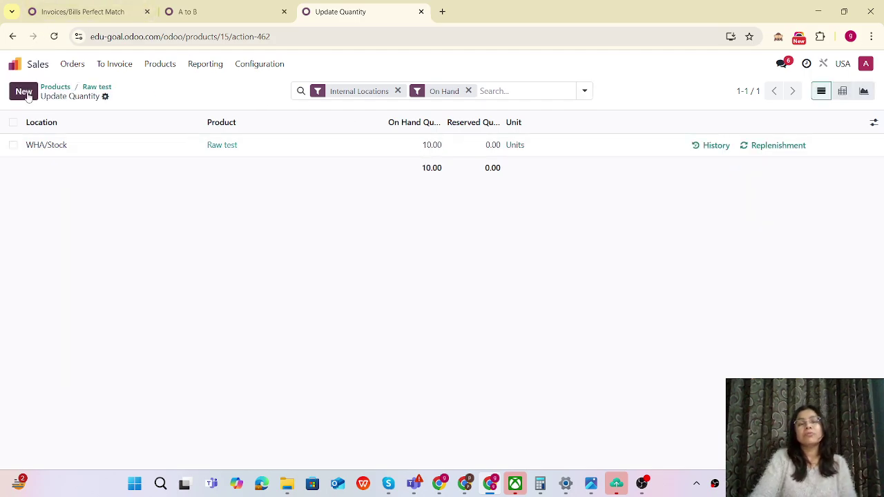
Step: Duplicate the browser tab and open the Inventory overview there at the A to transit and Transit to B operation types
{"action": "right_click", "coordinate": [351, 12]}
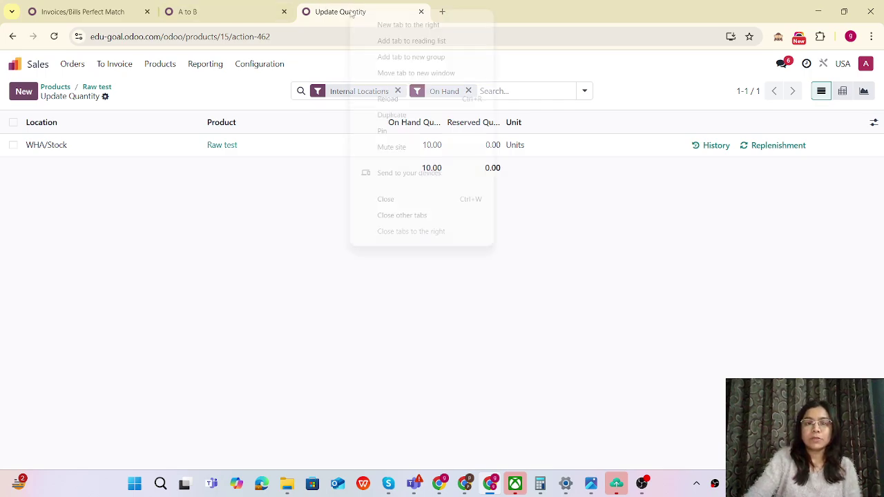
{"action": "left_click", "coordinate": [391, 115]}
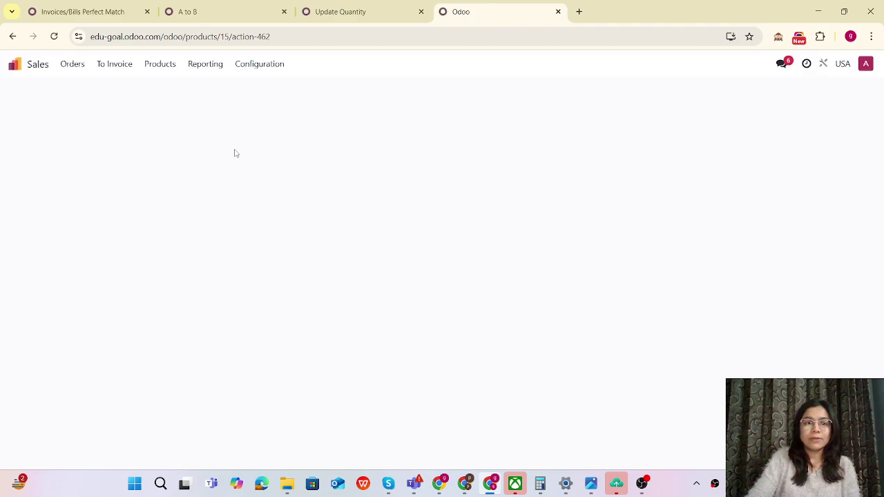
{"action": "left_click", "coordinate": [12, 63]}
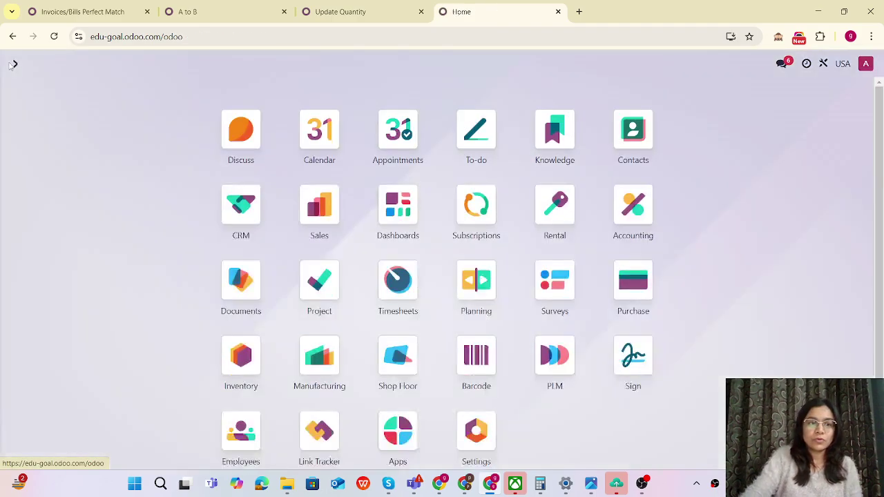
{"action": "type", "text": "in"}
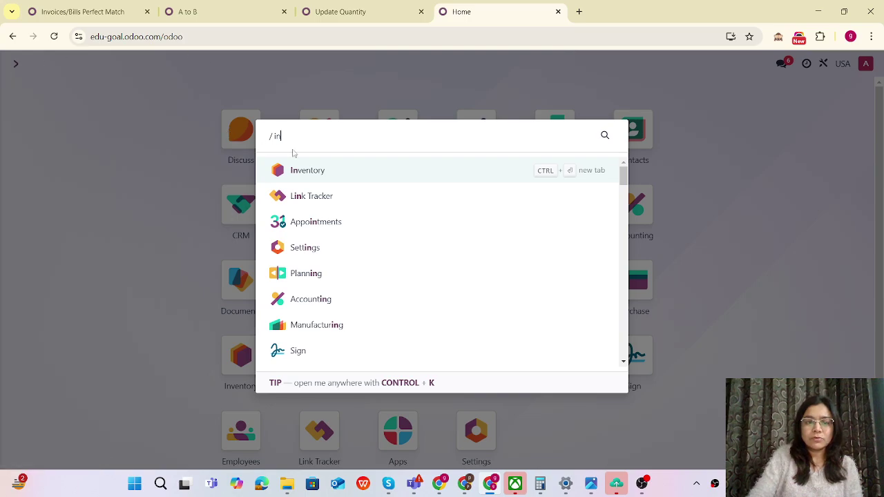
{"action": "left_click", "coordinate": [308, 174]}
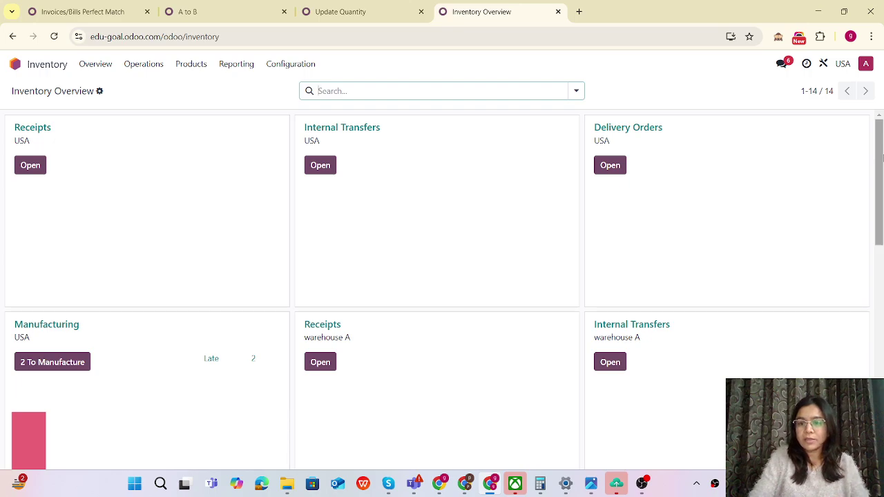
{"action": "left_click_drag", "start_coordinate": [882, 141], "coordinate": [882, 373]}
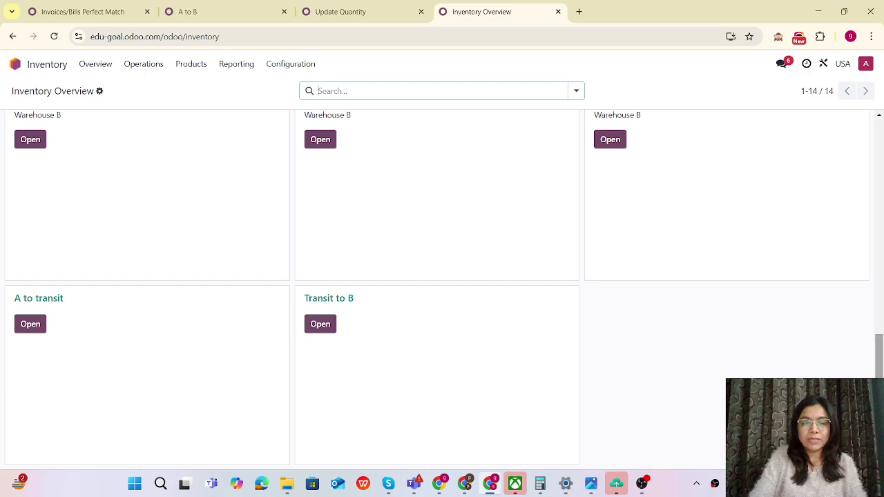
Step: In the Update Quantity browser tab, switch to the Inventory app and open its internal transfers list
{"action": "left_click", "coordinate": [348, 12]}
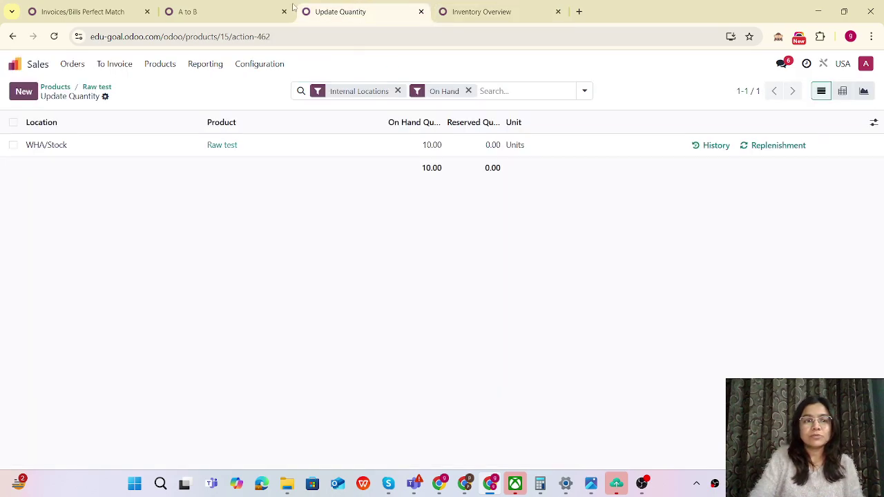
{"action": "left_click", "coordinate": [20, 67]}
{"action": "type", "text": "in"}
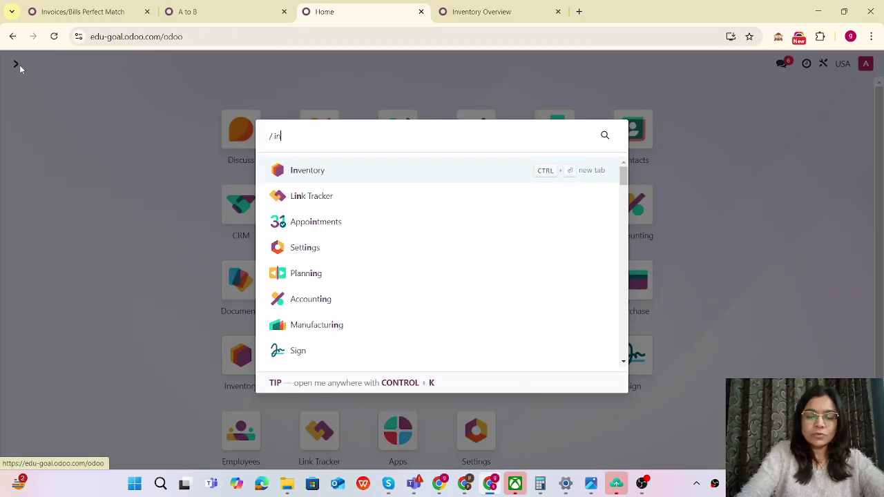
{"action": "type", "text": "ter"}
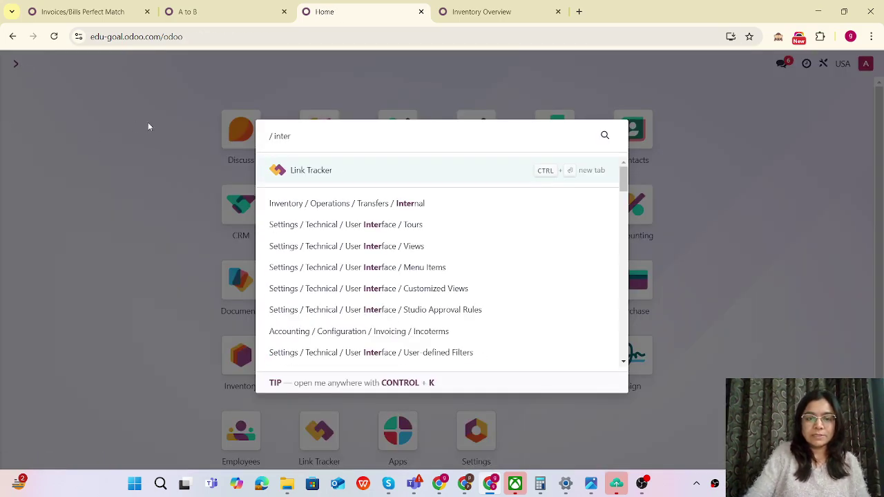
{"action": "key", "text": "BackSpace"}
{"action": "key", "text": "BackSpace"}
{"action": "key", "text": "BackSpace"}
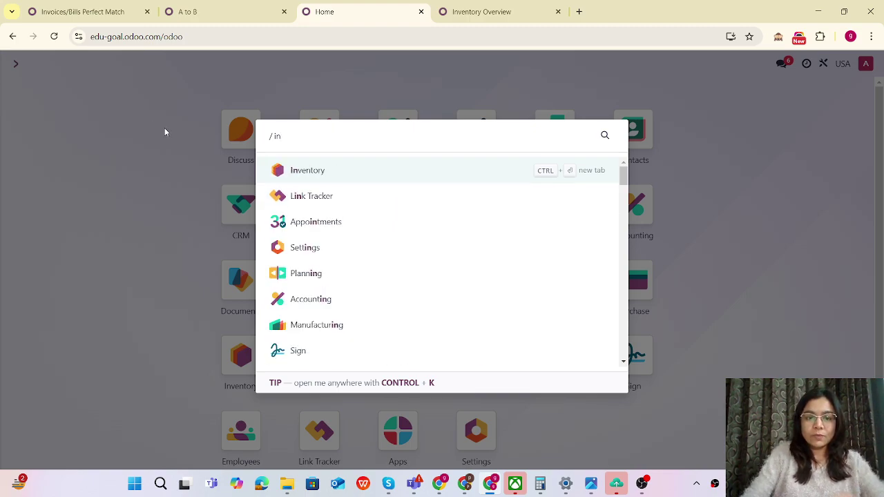
{"action": "left_click", "coordinate": [314, 170]}
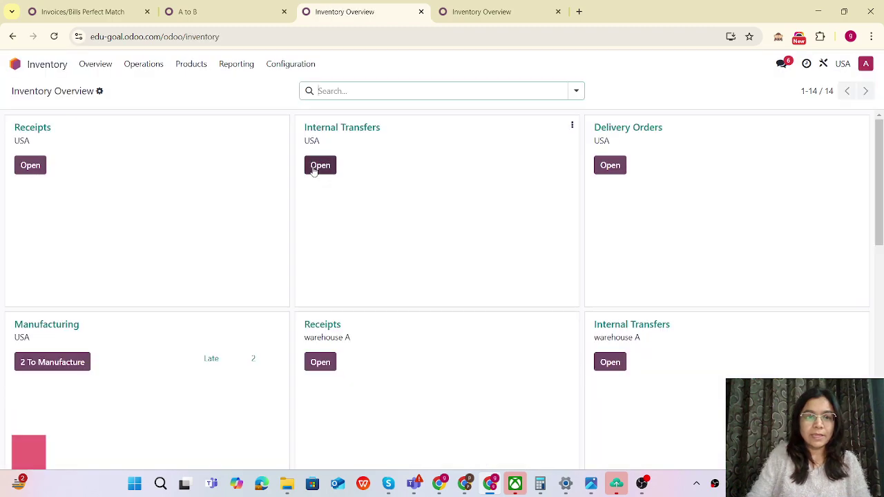
{"action": "left_click", "coordinate": [153, 66]}
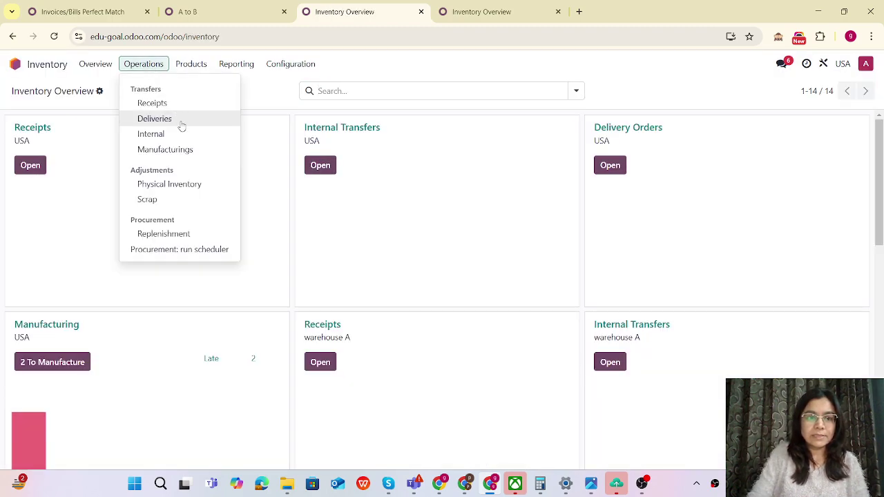
{"action": "left_click", "coordinate": [160, 134]}
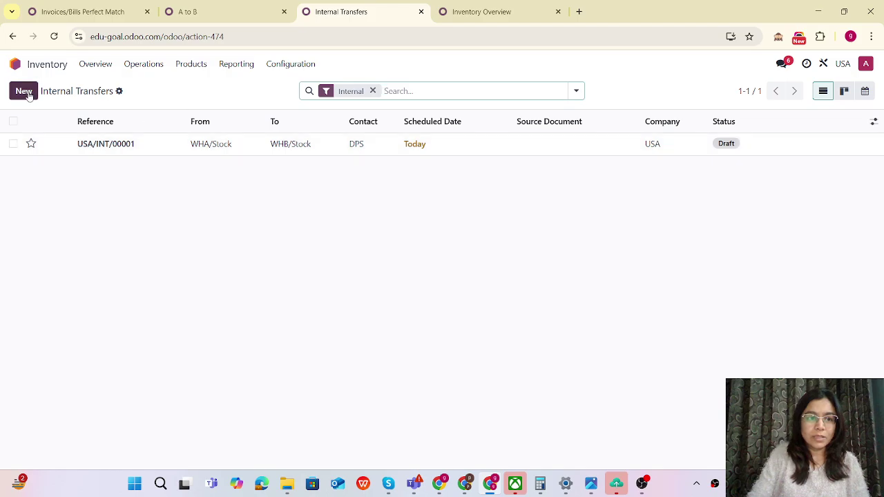
Step: Start a new internal transfer and add a line for the Raw test product
{"action": "left_click", "coordinate": [26, 93]}
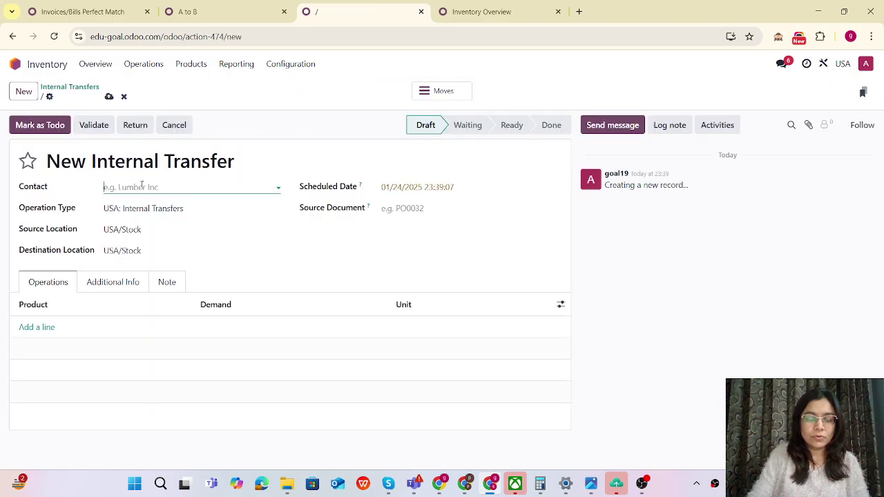
{"action": "left_click", "coordinate": [34, 327]}
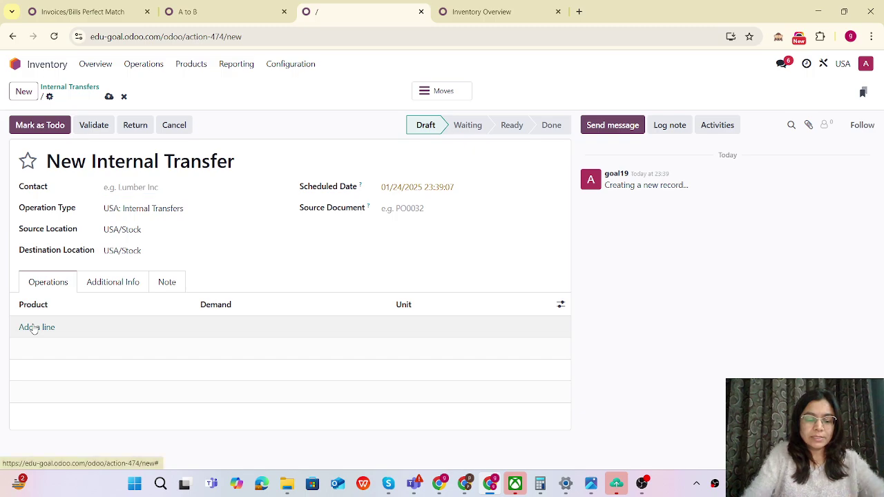
{"action": "type", "text": "raw"}
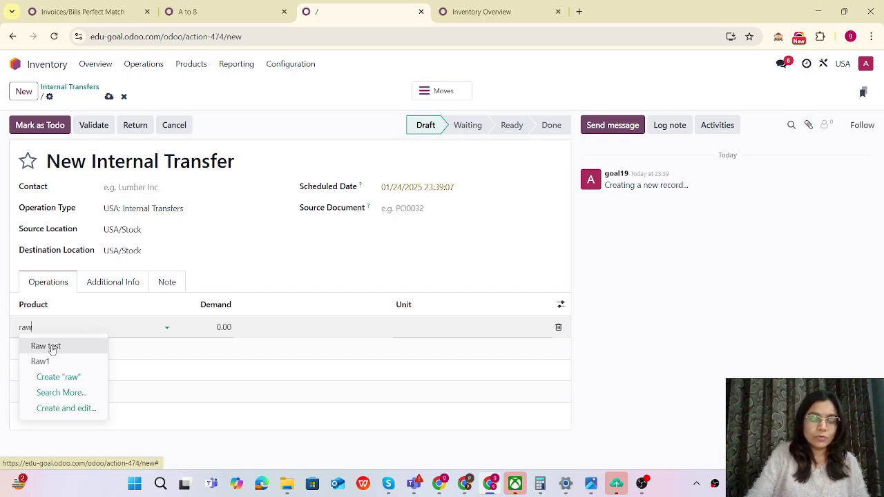
{"action": "left_click", "coordinate": [43, 346]}
Step: Set the transfer's source location to WHA/Stock and its destination location to Virtual Locations/transit
{"action": "left_click", "coordinate": [147, 232]}
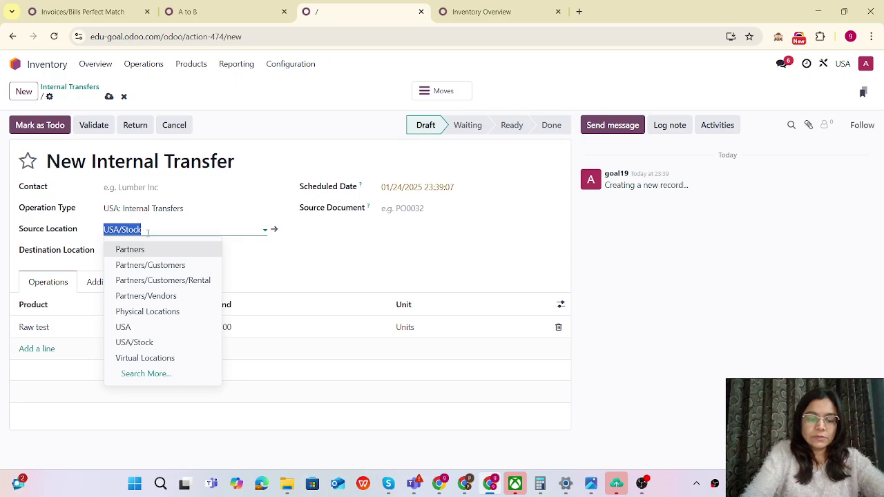
{"action": "type", "text": "wha"}
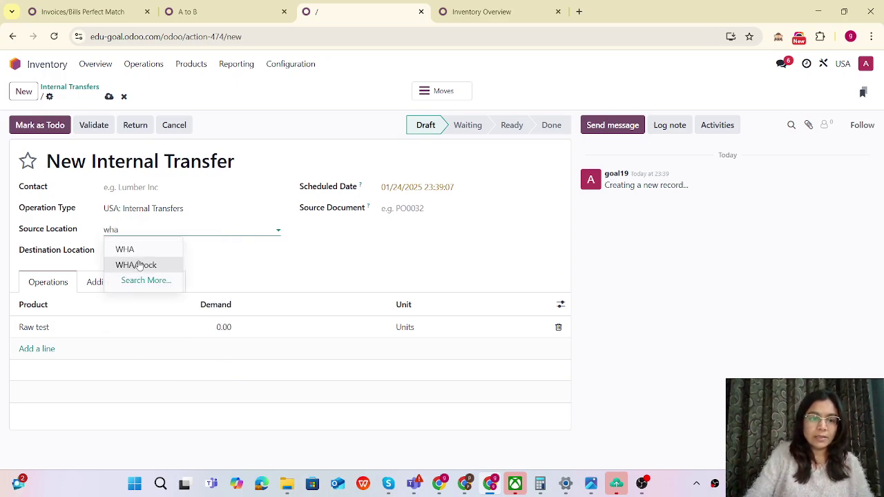
{"action": "left_click", "coordinate": [134, 264]}
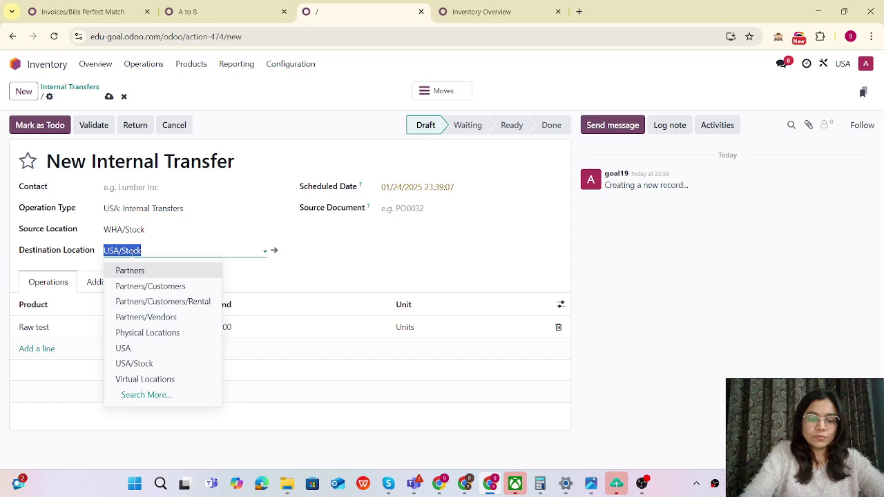
{"action": "type", "text": "tra"}
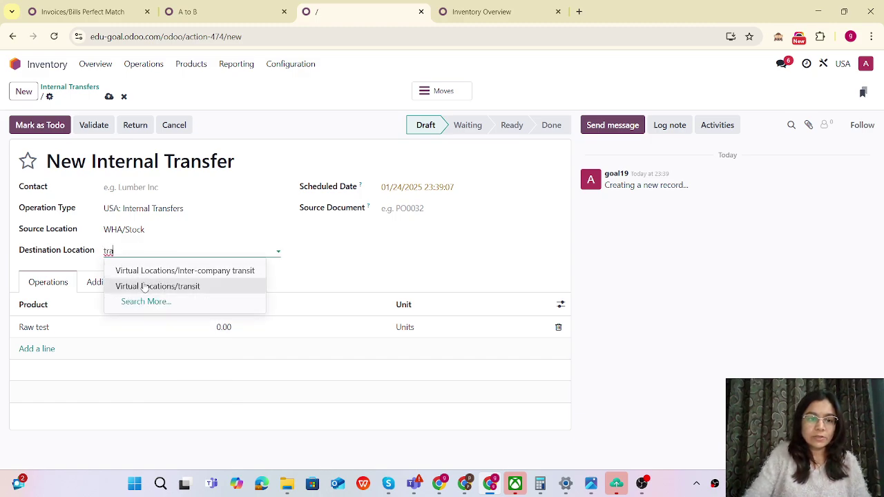
{"action": "left_click", "coordinate": [142, 286]}
Step: Set the Raw test demand to 2, then save the transfer and mark it as to do
{"action": "left_click", "coordinate": [211, 329]}
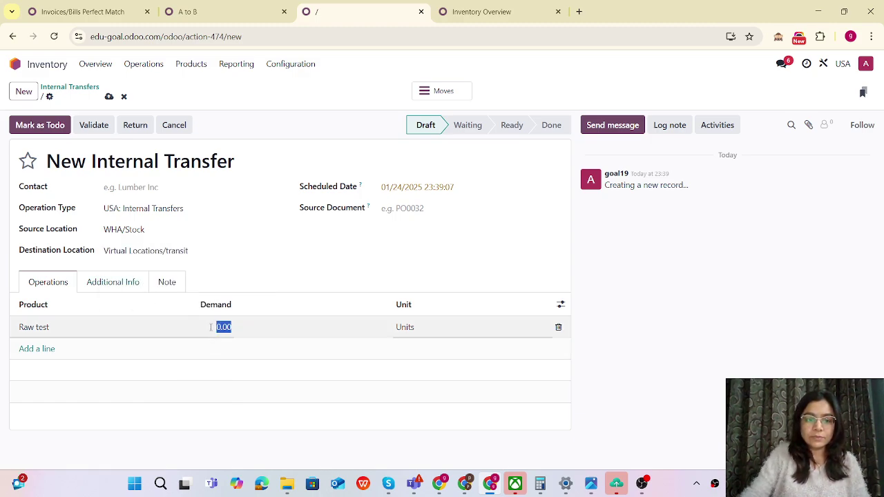
{"action": "type", "text": "1"}
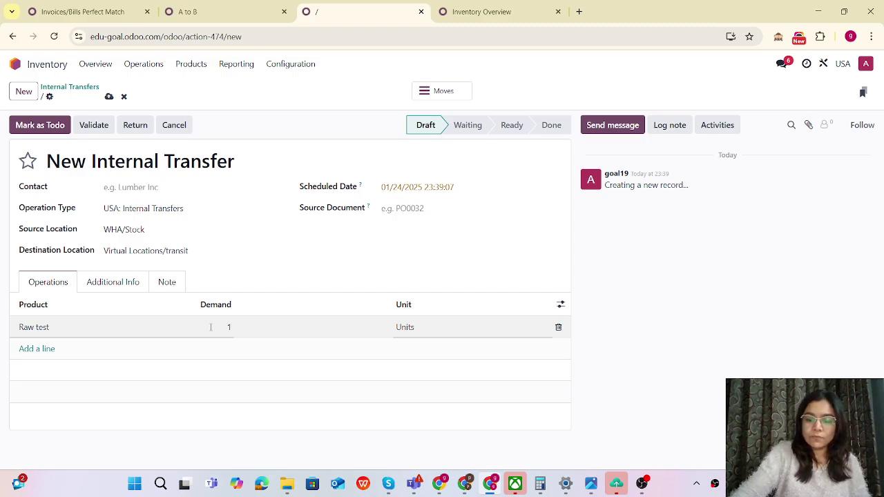
{"action": "type", "text": "2"}
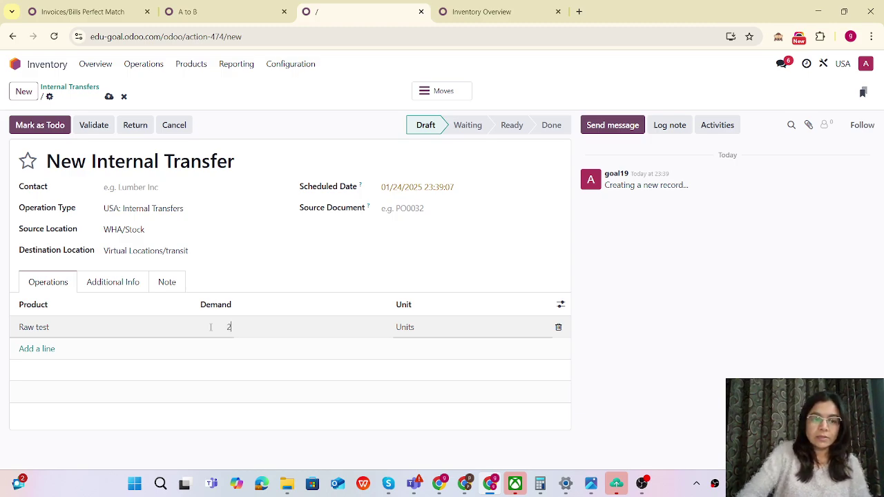
{"action": "left_click", "coordinate": [108, 95]}
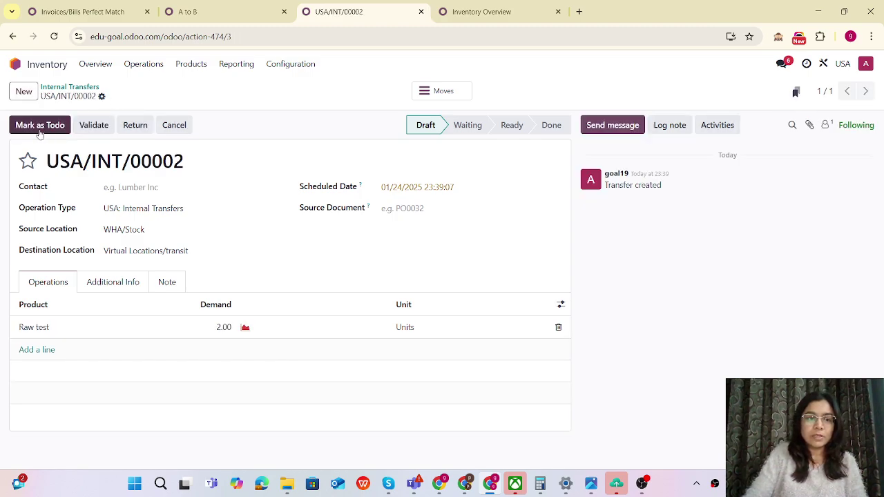
{"action": "left_click", "coordinate": [39, 131]}
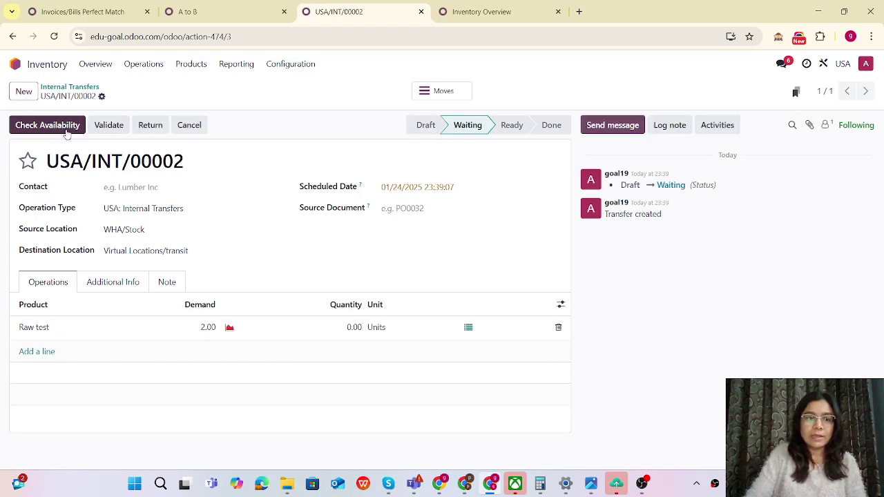
Step: Try to validate the internal transfer, and check the stock availability for its Raw test line
{"action": "left_click", "coordinate": [111, 126]}
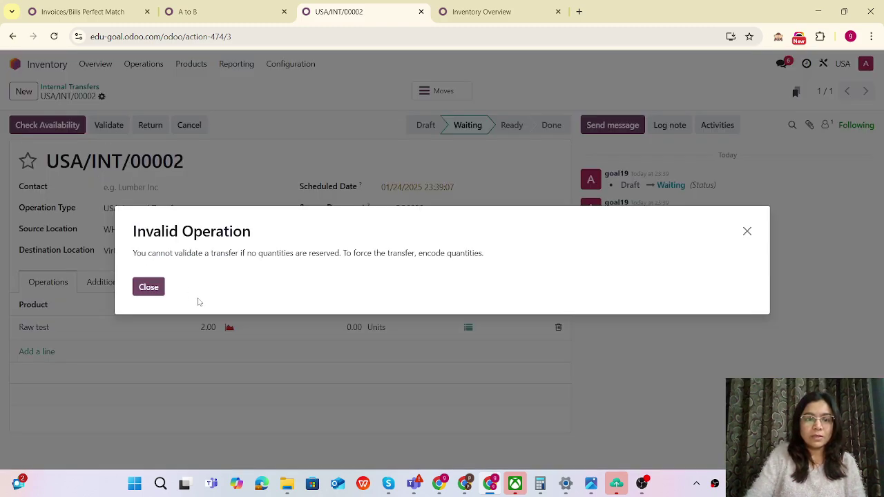
{"action": "left_click", "coordinate": [148, 287]}
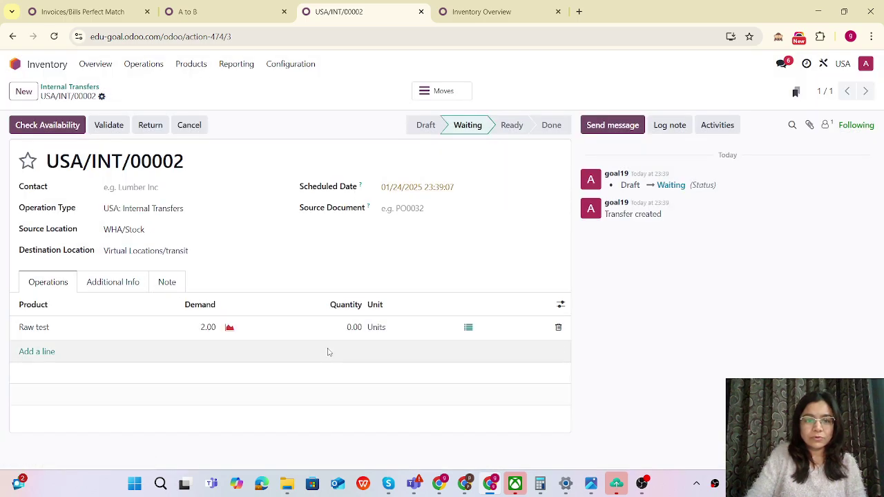
{"action": "left_click", "coordinate": [353, 326]}
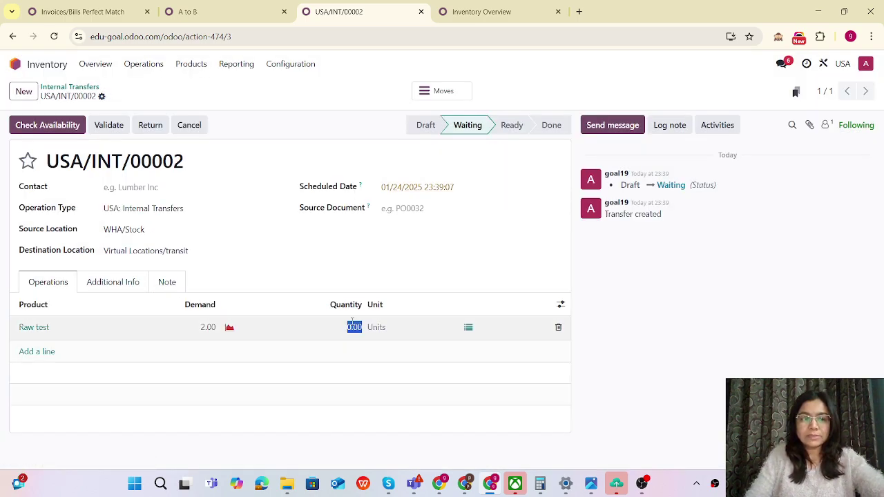
{"action": "left_click", "coordinate": [49, 128]}
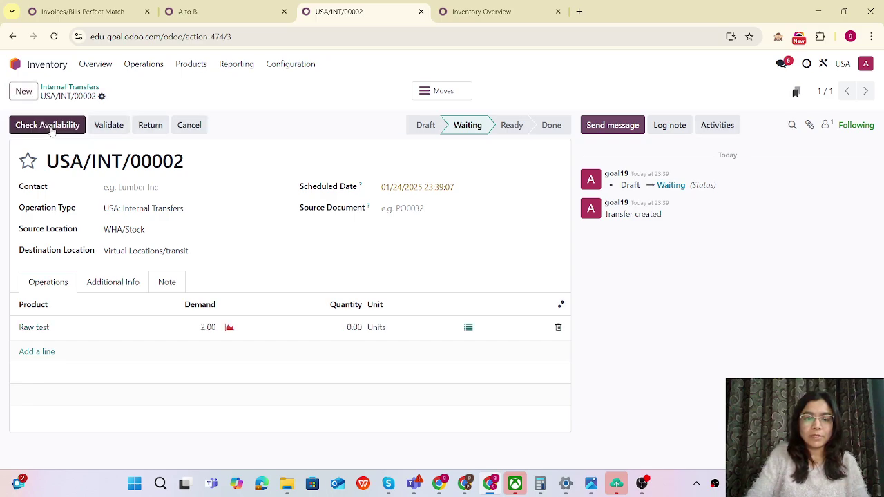
Step: Set the Raw test line's quantity to 2, save the internal transfer and validate it
{"action": "left_click", "coordinate": [347, 327]}
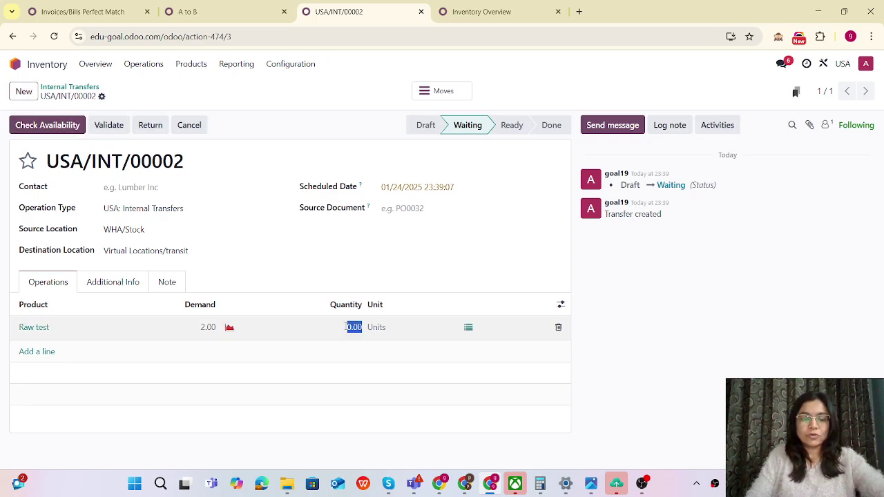
{"action": "type", "text": "2"}
{"action": "left_click", "coordinate": [321, 281]}
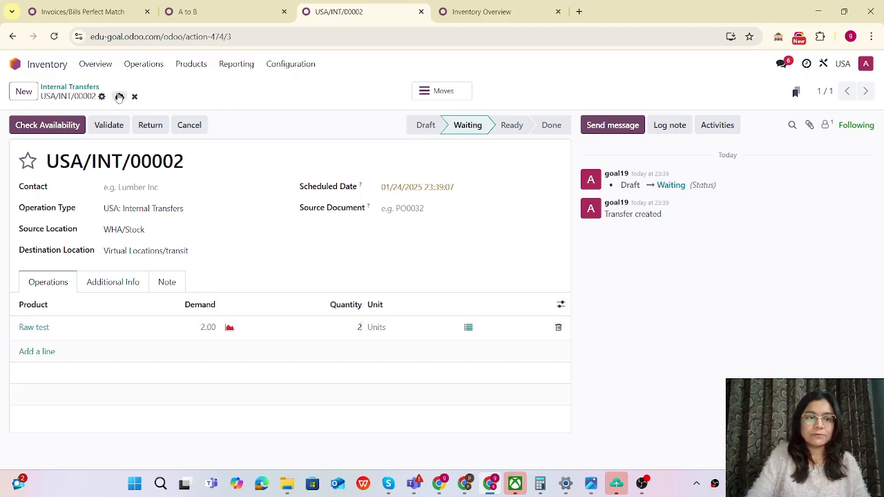
{"action": "left_click", "coordinate": [119, 96]}
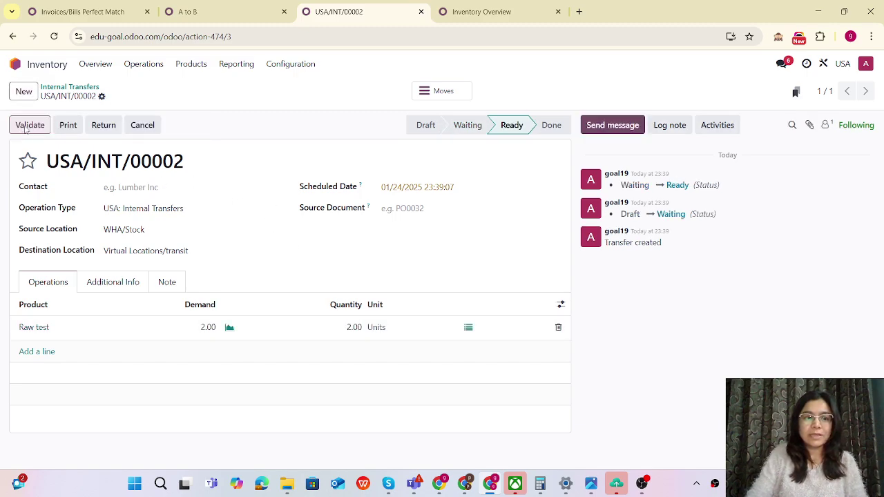
{"action": "left_click", "coordinate": [28, 126]}
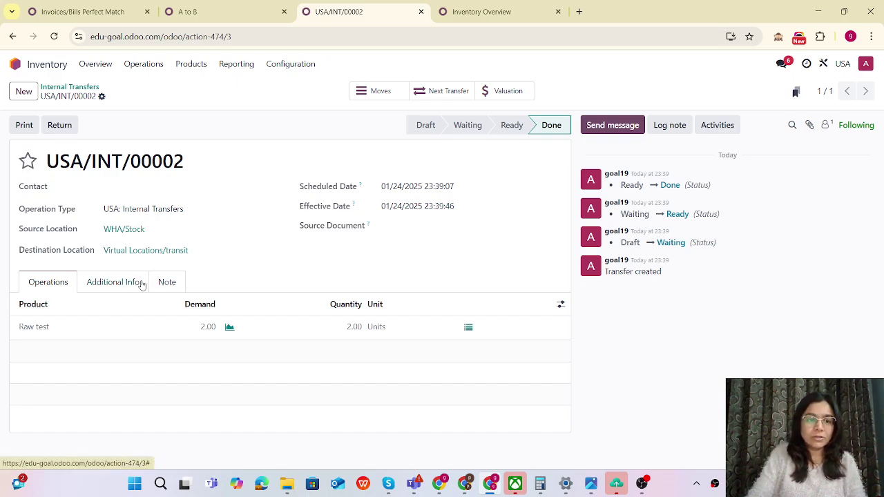
Step: Refresh the inventory overview, open the pending Transit to B transfer for Raw test and validate it
{"action": "left_click", "coordinate": [496, 18]}
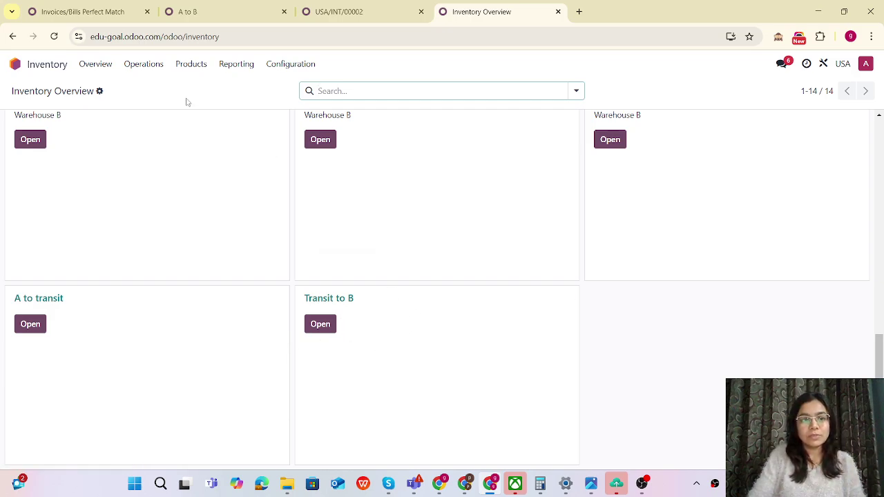
{"action": "left_click", "coordinate": [55, 36]}
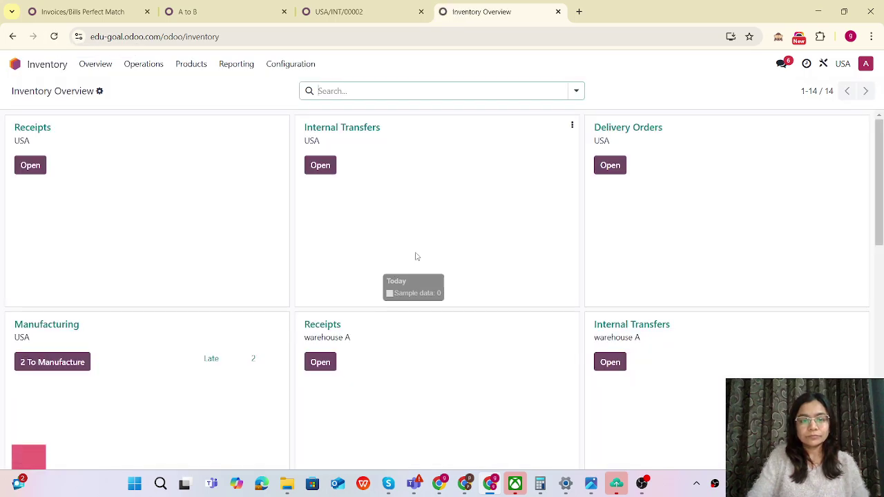
{"action": "left_click_drag", "start_coordinate": [878, 233], "coordinate": [878, 449]}
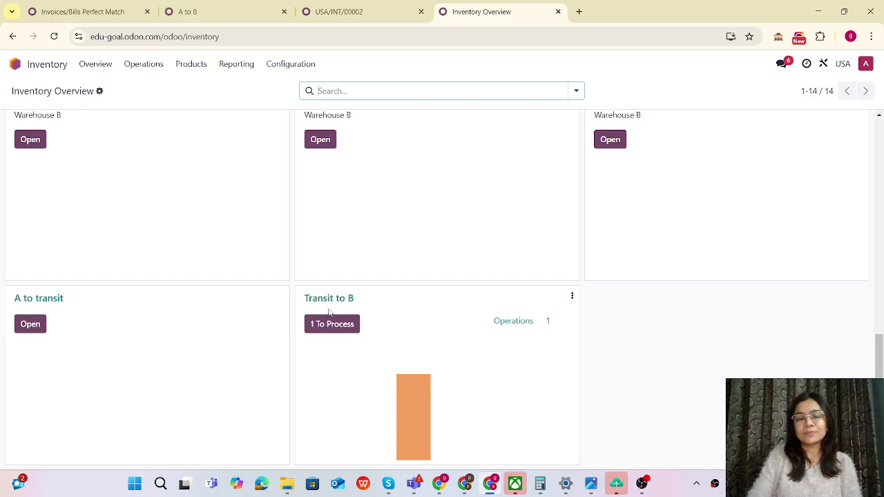
{"action": "left_click", "coordinate": [349, 330]}
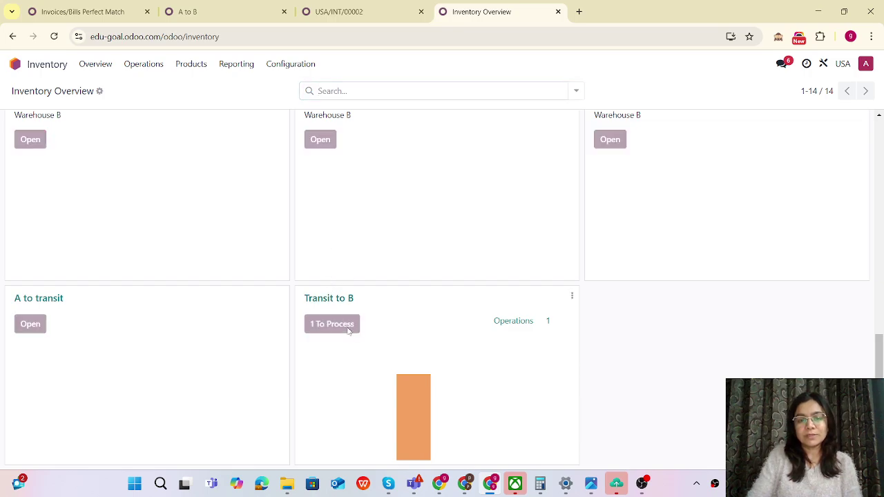
{"action": "left_click", "coordinate": [268, 156]}
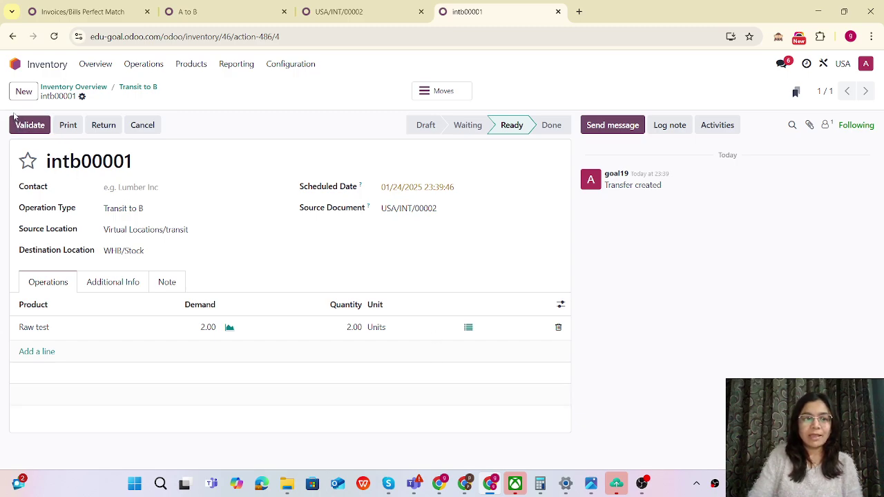
{"action": "left_click", "coordinate": [28, 130]}
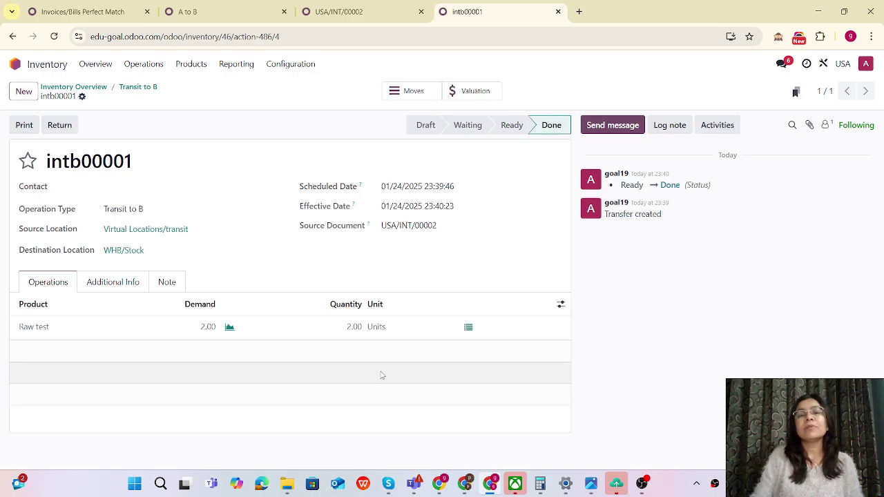